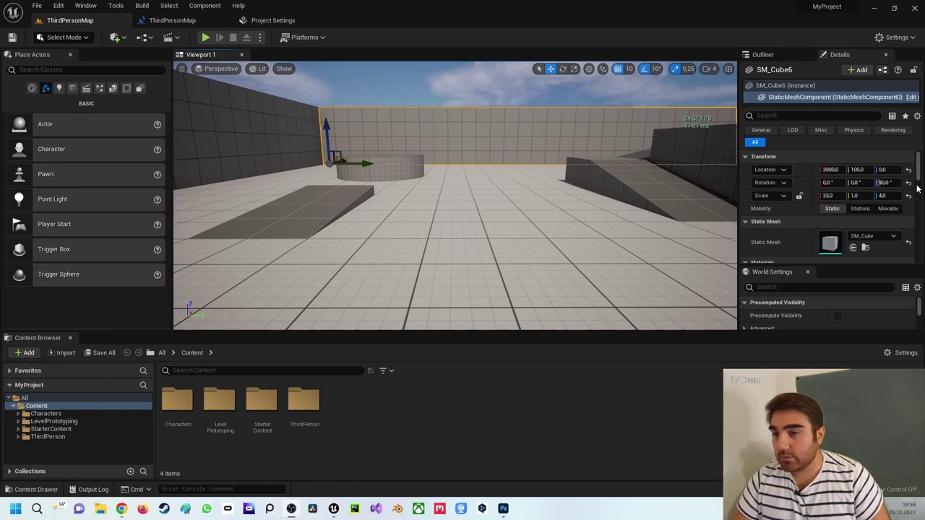
Close the leftover Level Blueprint editor tab.
mouse_move(286, 164)
right_mouse_down()
mouse_move(521, 242)
mouse_move(428, 203)
mouse_move(423, 223)
right_mouse_up()
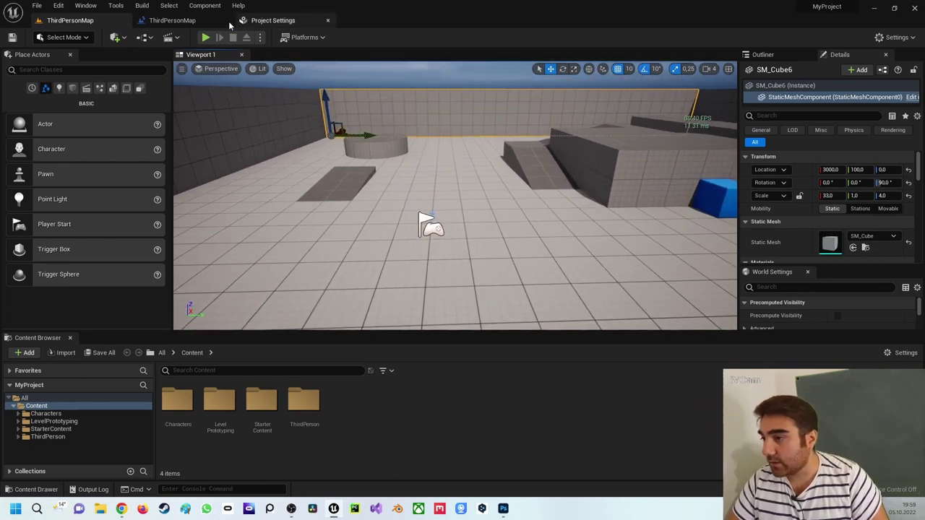
left_click(202, 26)
left_click(226, 20)
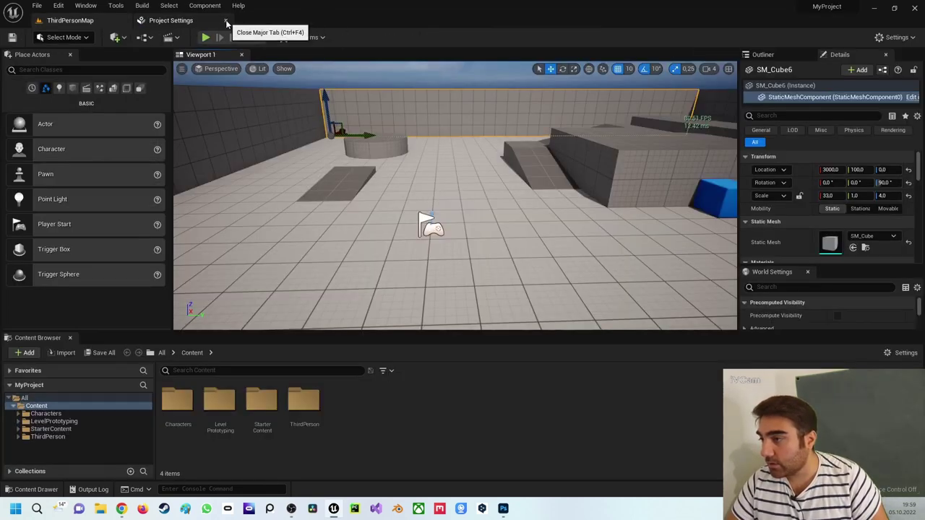
Reopen the level's Level Blueprint from the Blueprints dropdown.
left_click(143, 37)
mouse_move(190, 85)
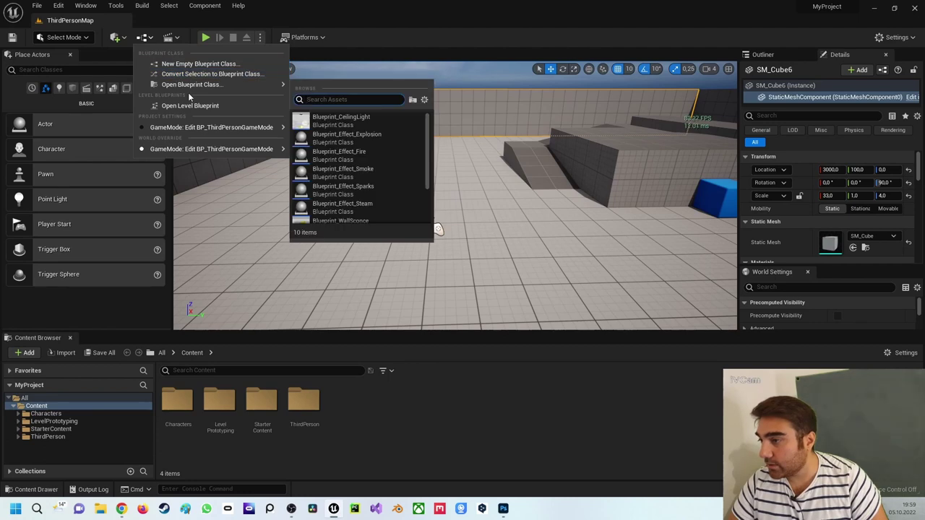
left_click(185, 105)
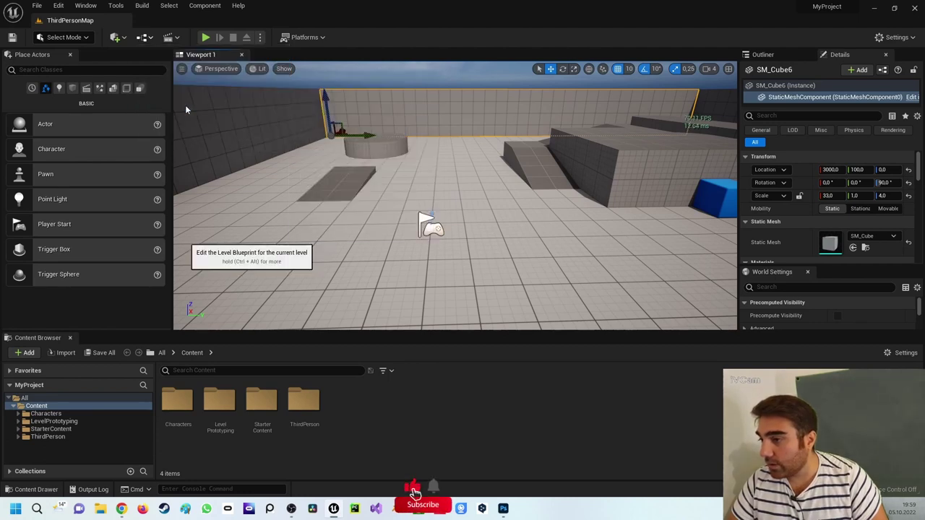
Delete all existing nodes from the Level Blueprint graph.
left_click_drag(142, 217, 173, 247)
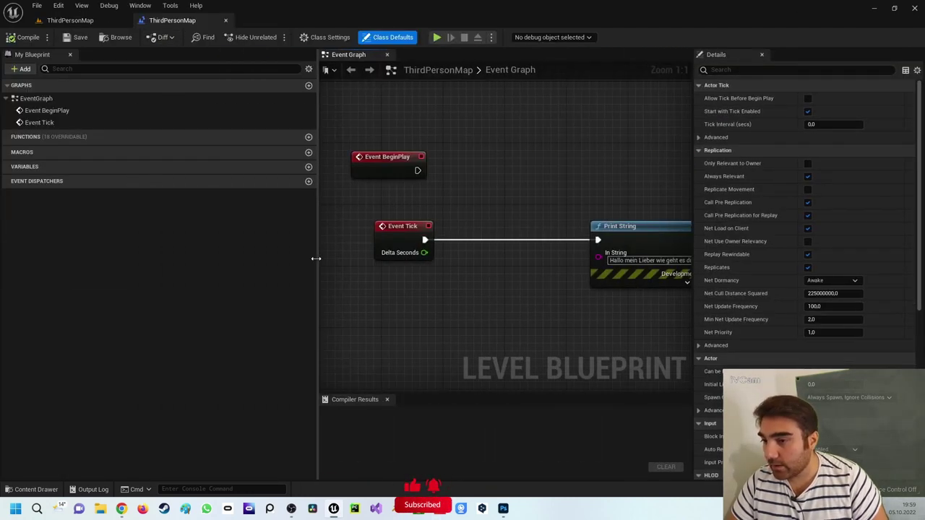
left_click_drag(204, 142, 596, 343)
key("Delete")
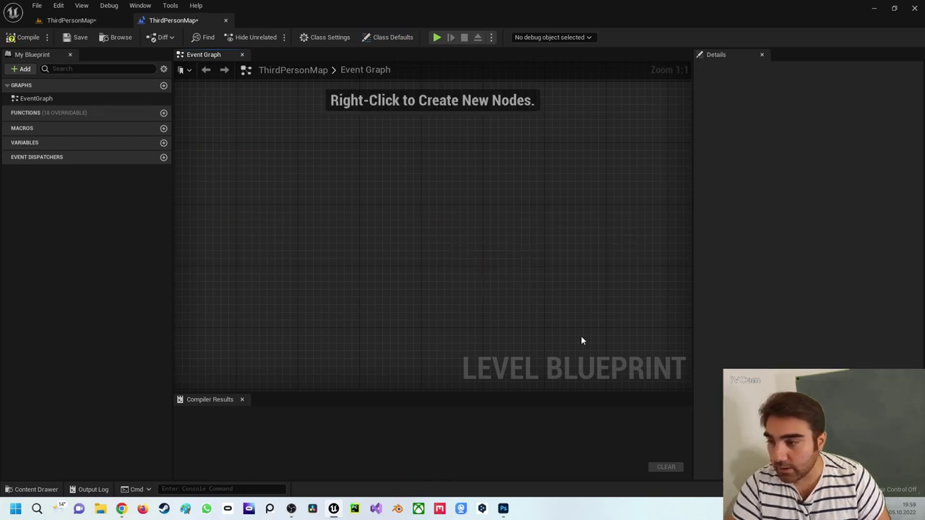
Add a fresh Event BeginPlay node and position it near the top of the graph.
right_click(296, 162)
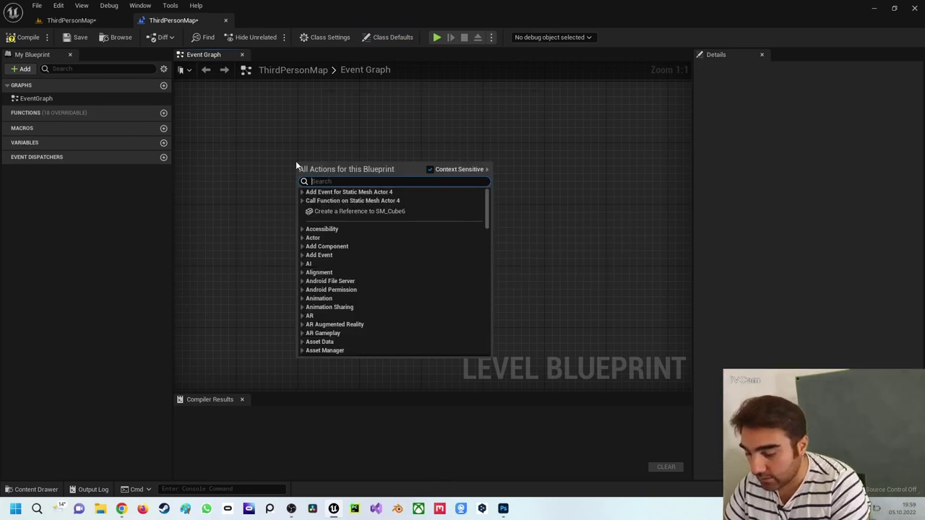
type("begin")
key("Return")
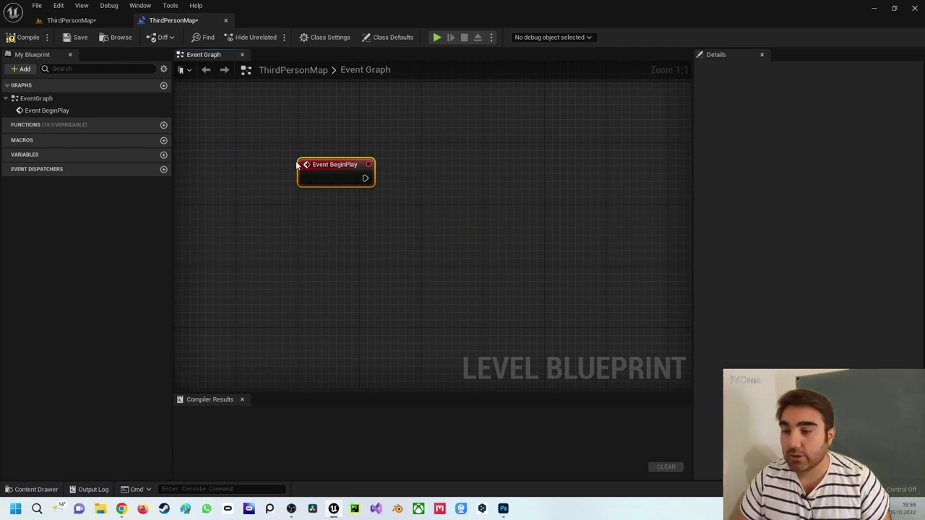
right_click_drag(359, 168, 329, 185)
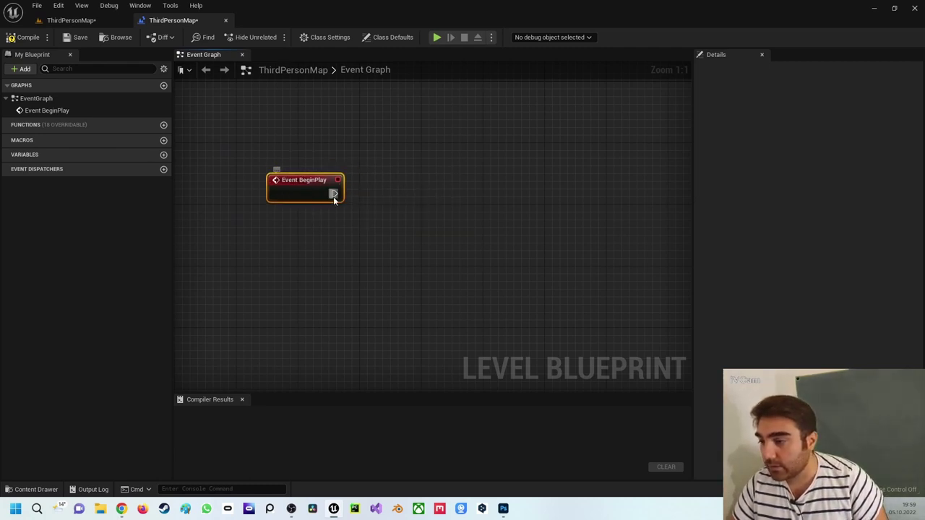
left_click_drag(334, 193, 477, 193)
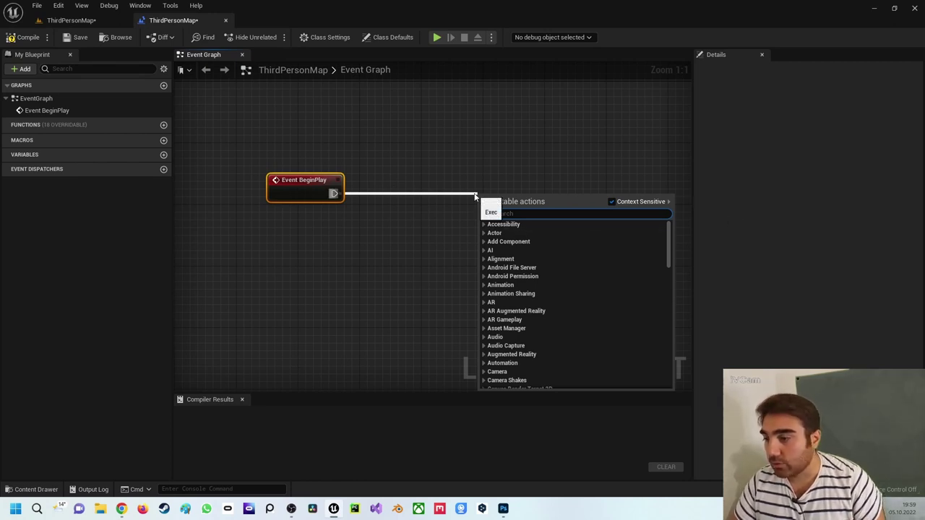
left_click(360, 212)
mouse_move(299, 198)
left_mouse_down()
mouse_move(335, 130)
mouse_move(308, 156)
left_mouse_up()
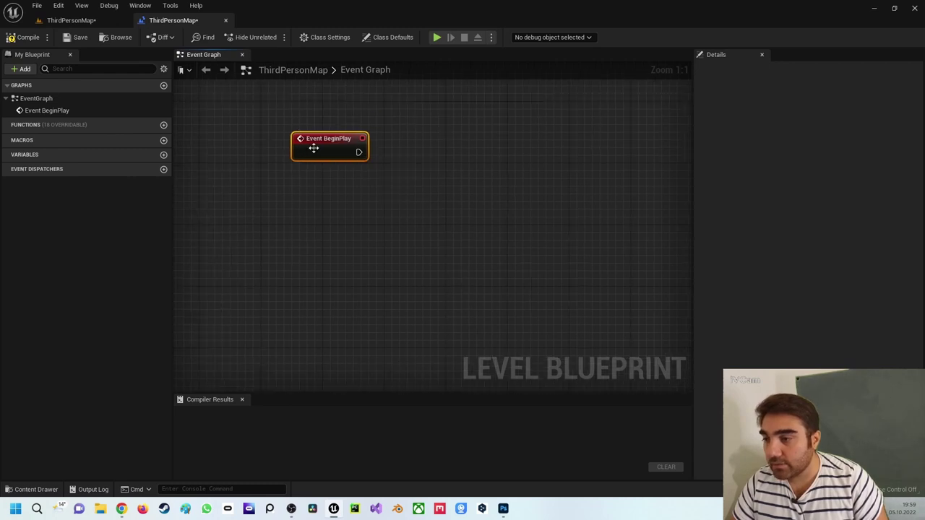
Add an Event Tick node below Event BeginPlay.
right_click(307, 224)
type("even")
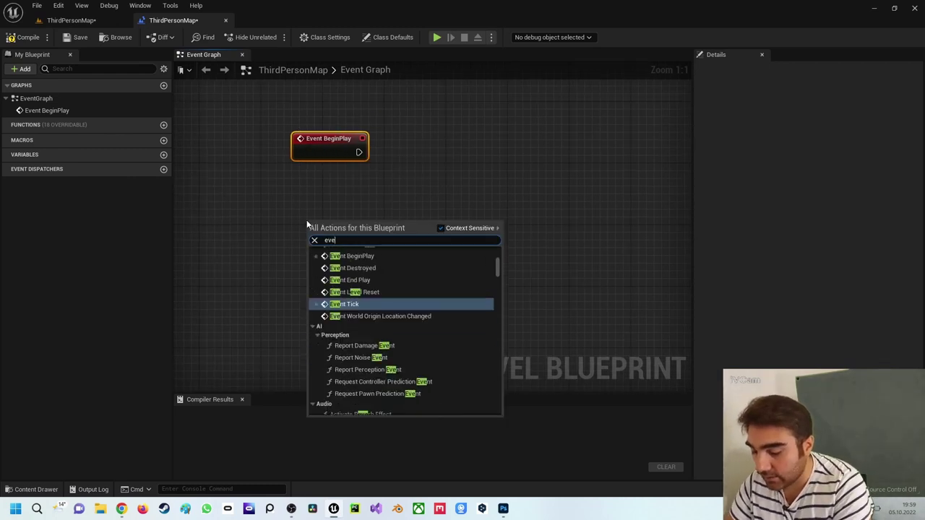
key("Return")
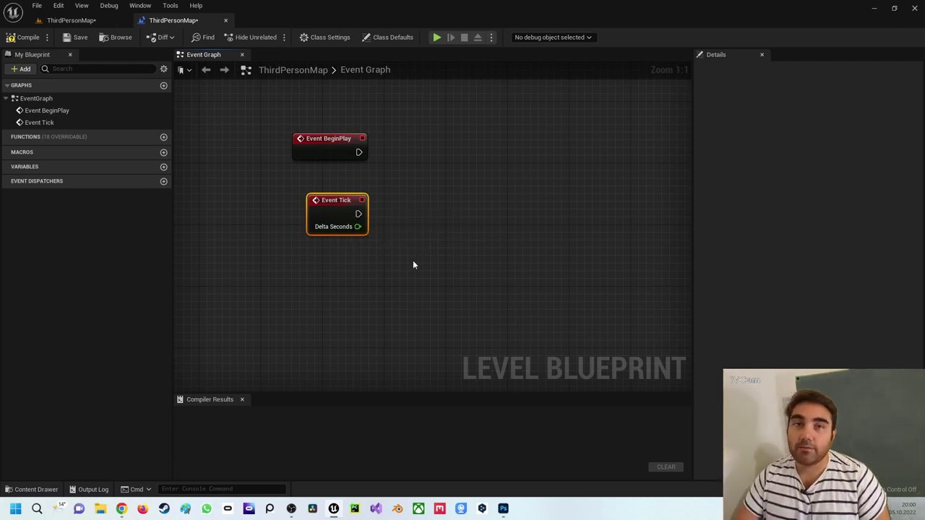
Position Event Tick directly under Event BeginPlay and select it.
left_click_drag(341, 203, 342, 187)
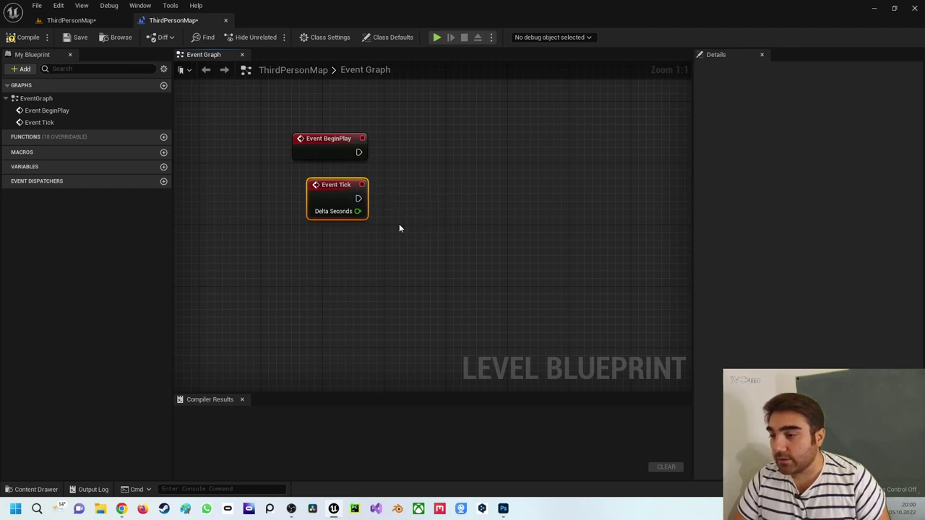
left_click(433, 218)
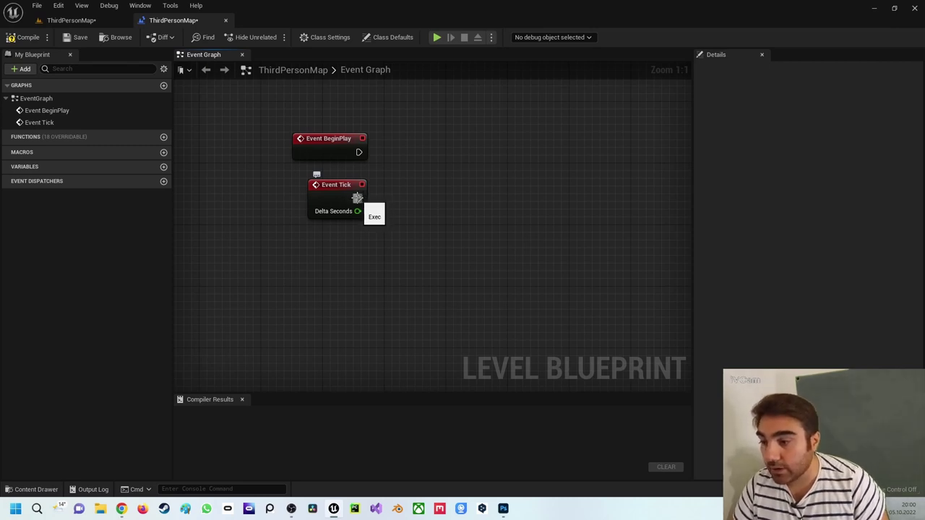
left_click_drag(357, 197, 361, 192)
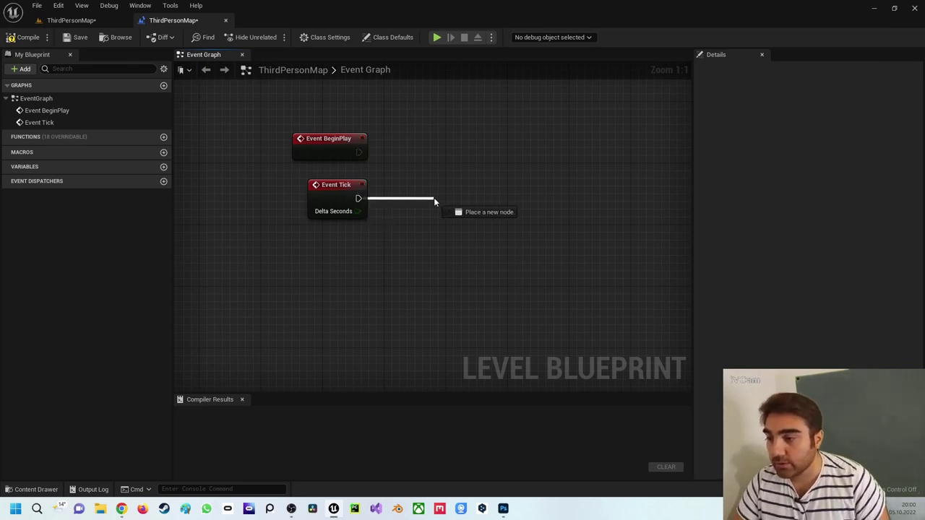
left_click(345, 186)
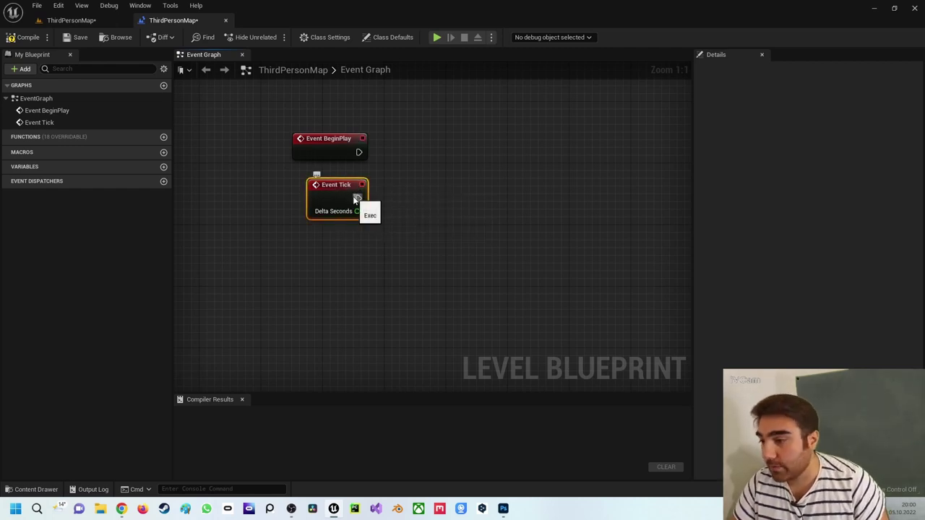
Wire a Print String node printing Hello off Event Tick, compile, and play the level.
left_click_drag(358, 198, 486, 193)
type("prin")
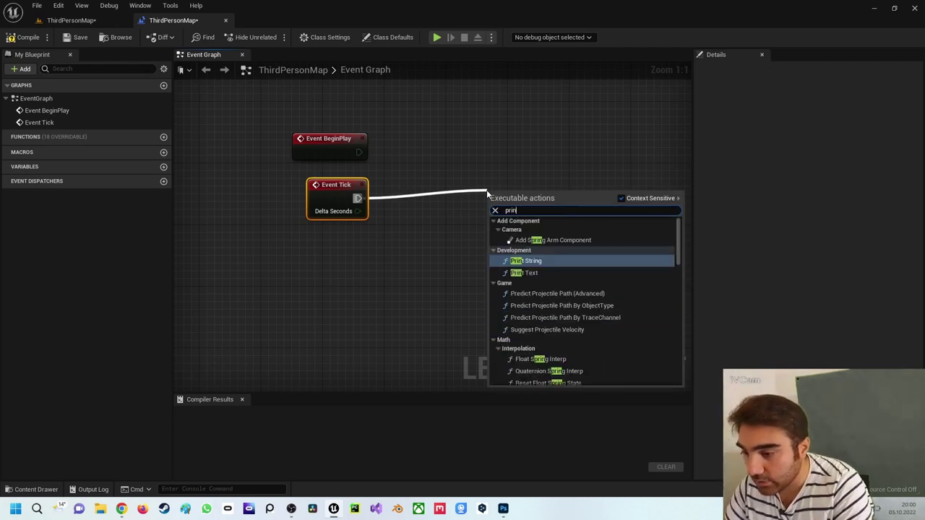
type("t")
key("Return")
left_click_drag(509, 202, 432, 187)
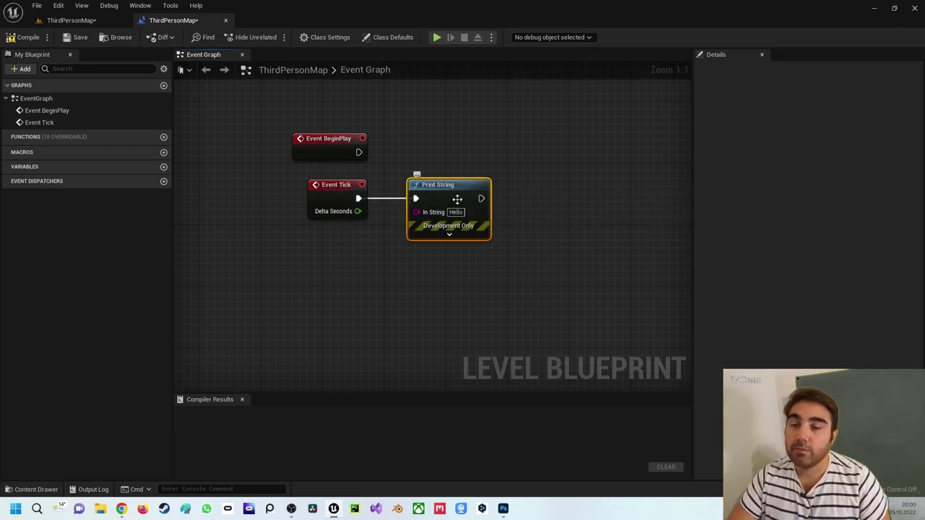
left_click(28, 38)
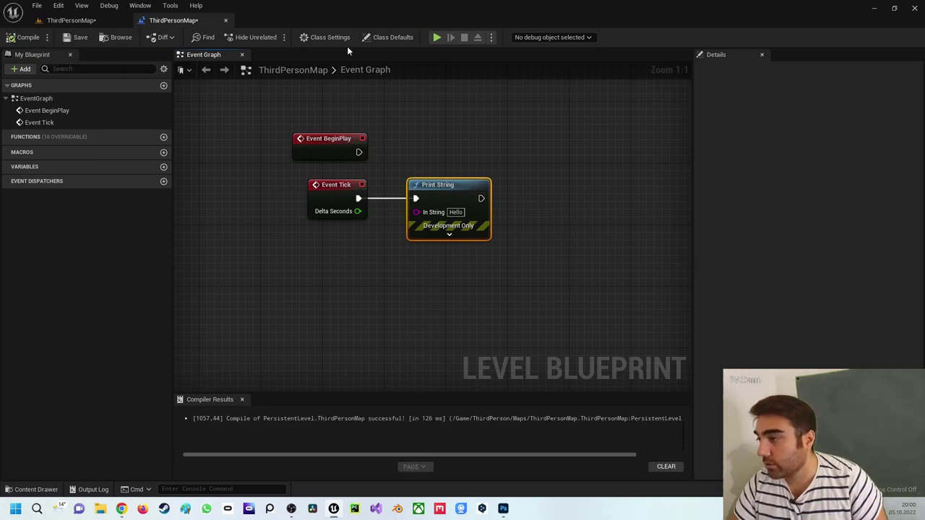
left_click(438, 37)
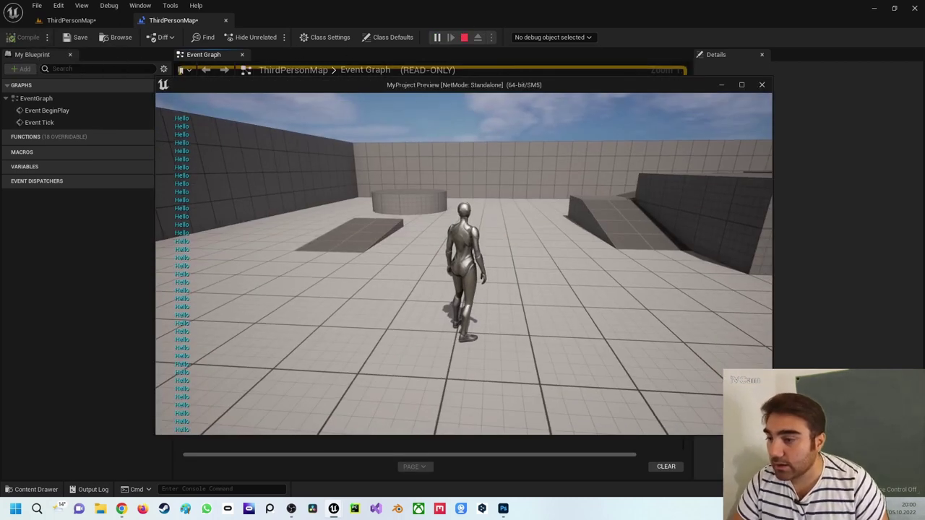
Stop play and feed Delta Seconds into Print String's In String through a conversion node.
key("Escape")
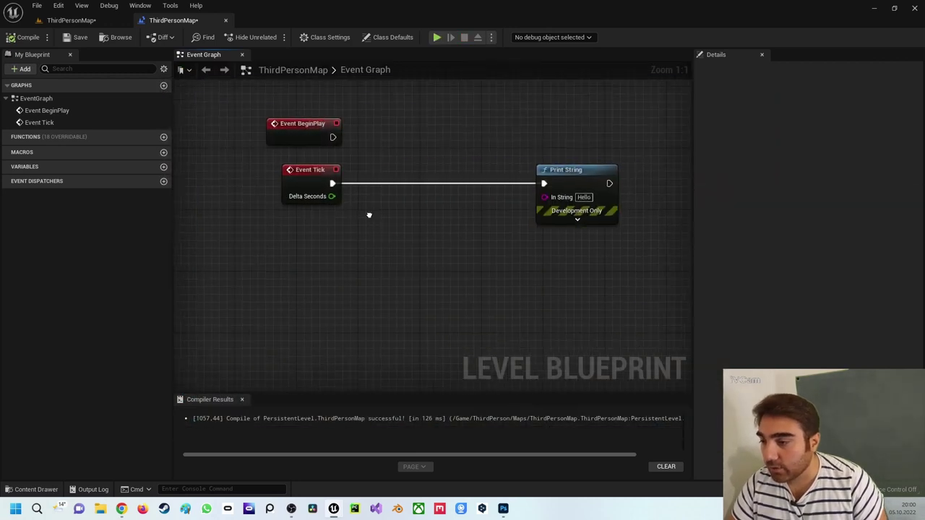
left_click_drag(318, 185, 529, 186)
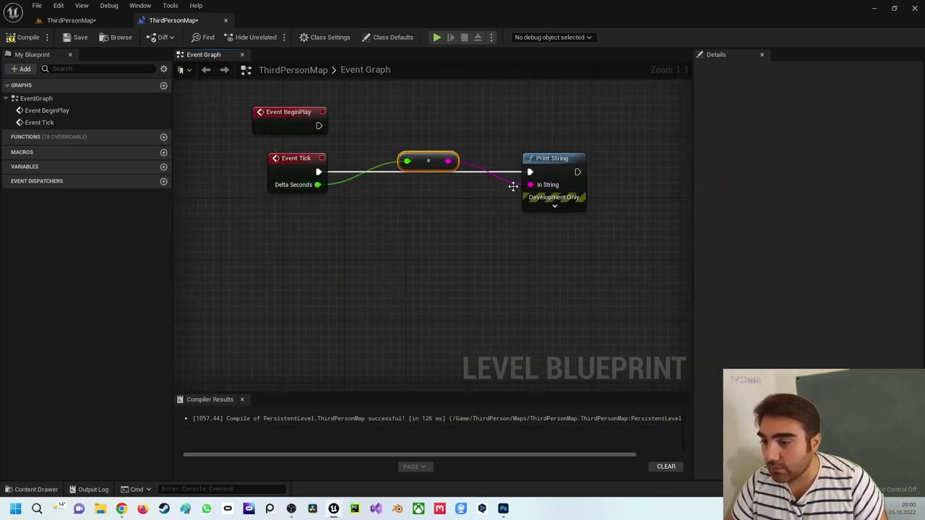
left_click_drag(440, 167, 441, 198)
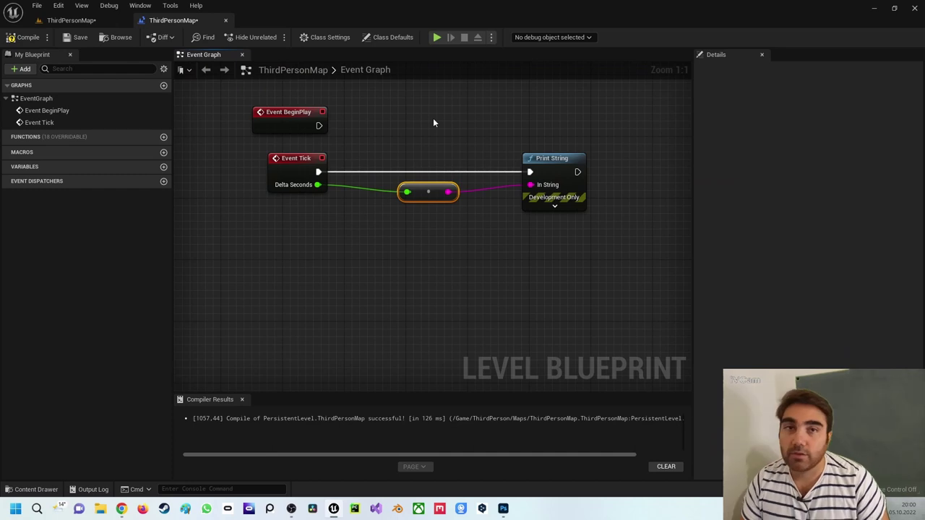
Recompile, play to see the delta values printed, then shift Print String and converter left.
left_click(23, 38)
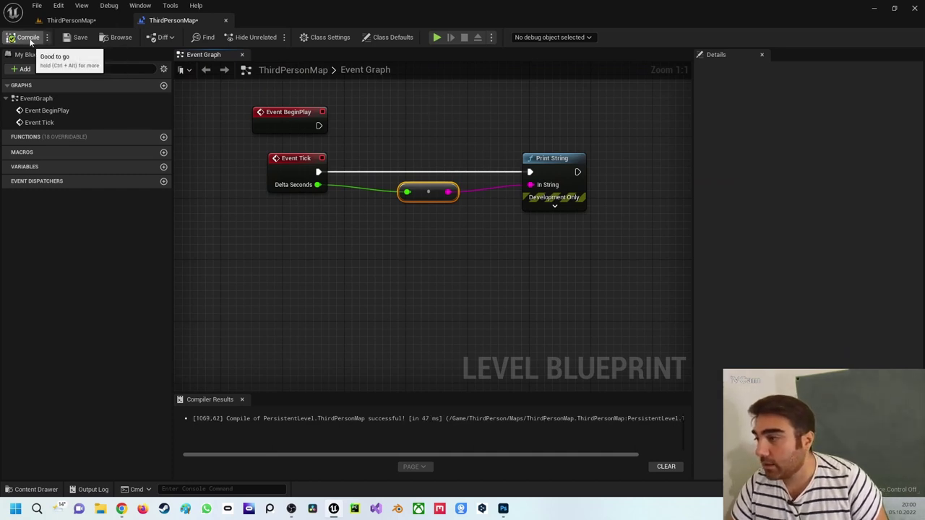
left_click(437, 38)
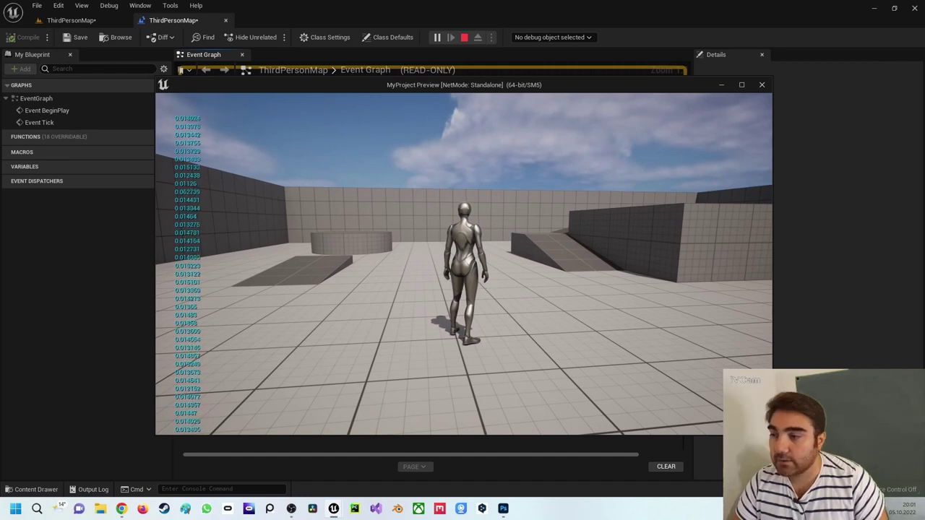
key("Escape")
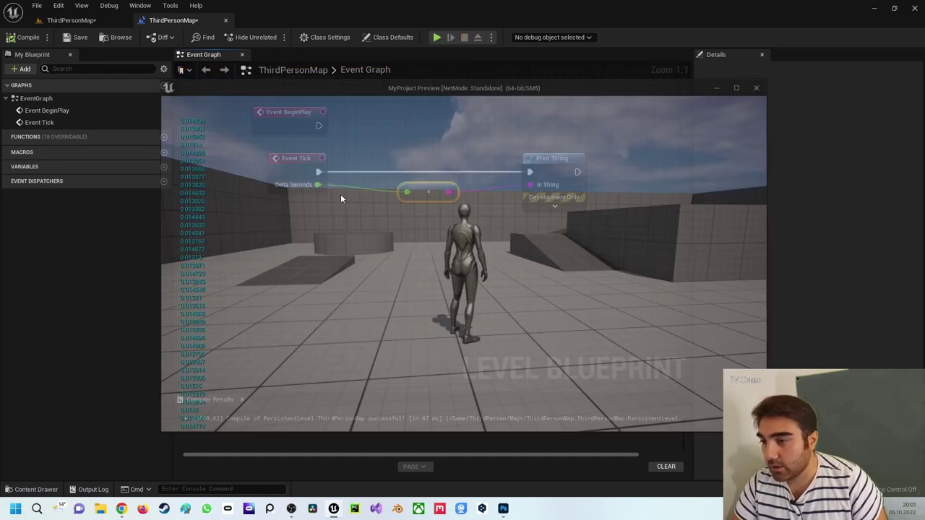
left_click(572, 209, "shift")
left_click_drag(572, 210, 526, 209)
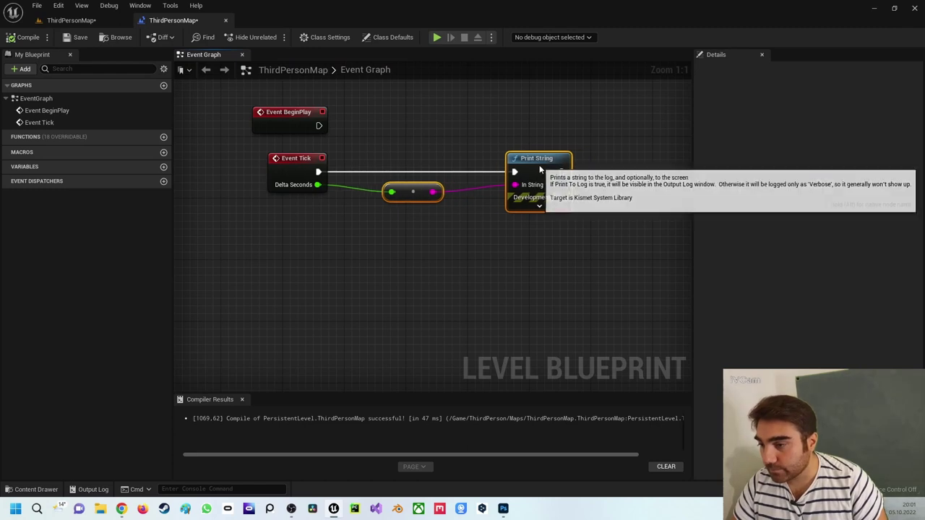
Save the map and its Level Blueprint and return to the main level editor.
left_click(424, 256)
left_click(72, 38)
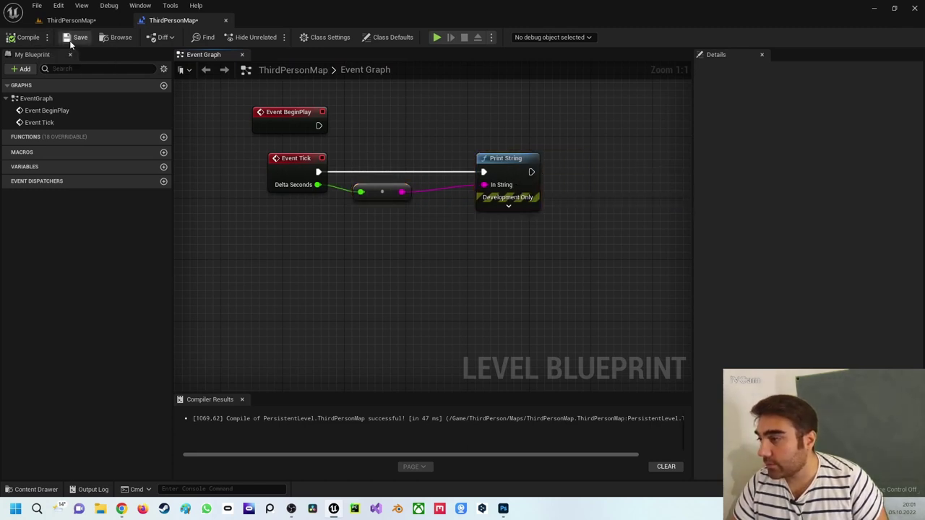
left_click(71, 20)
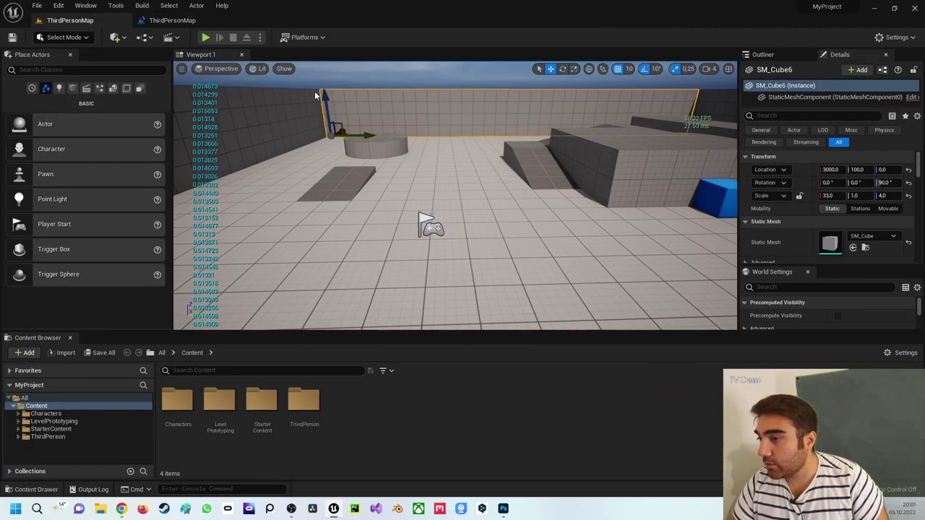
Toggle Show FPS off and back on in the viewport, then return to the Event Graph.
left_click(182, 69)
left_click(186, 86)
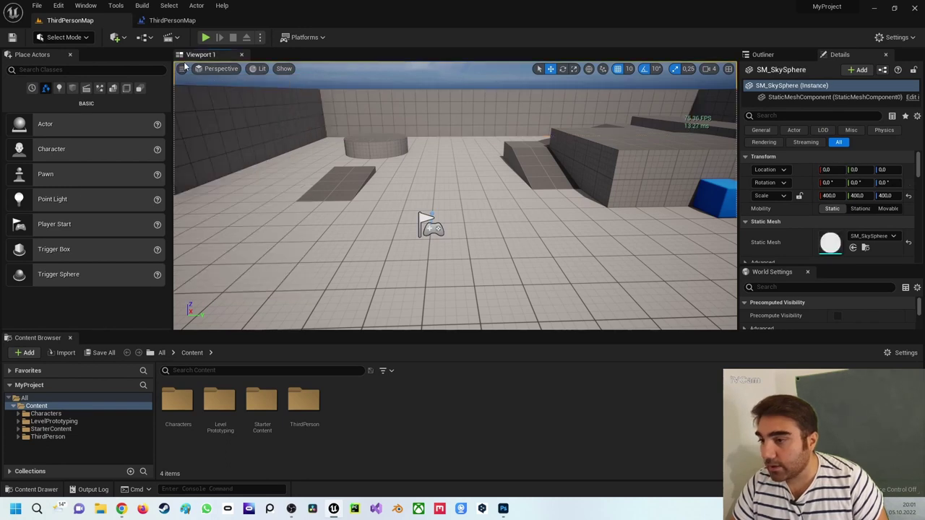
left_click(183, 69)
left_click(226, 127)
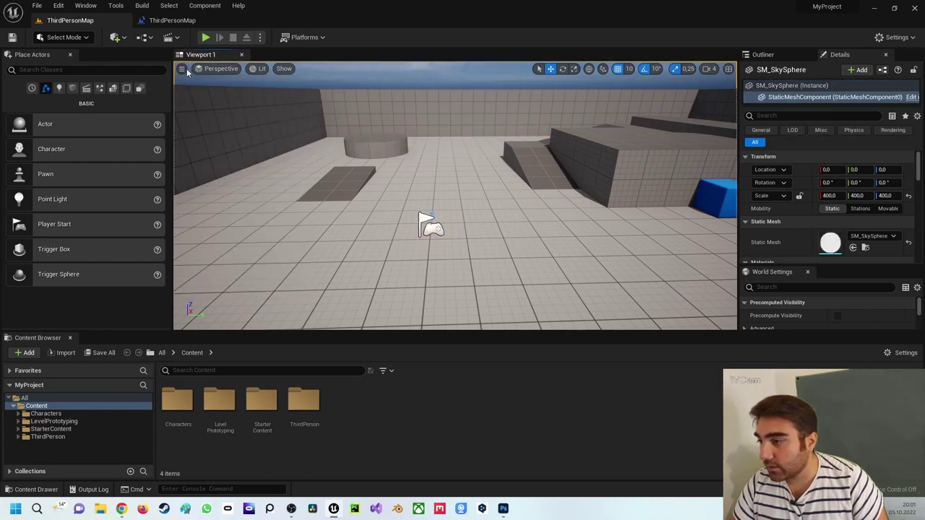
left_click(183, 69)
left_click(216, 118)
mouse_move(425, 157)
right_mouse_down()
mouse_move(448, 173)
mouse_move(548, 172)
right_mouse_up()
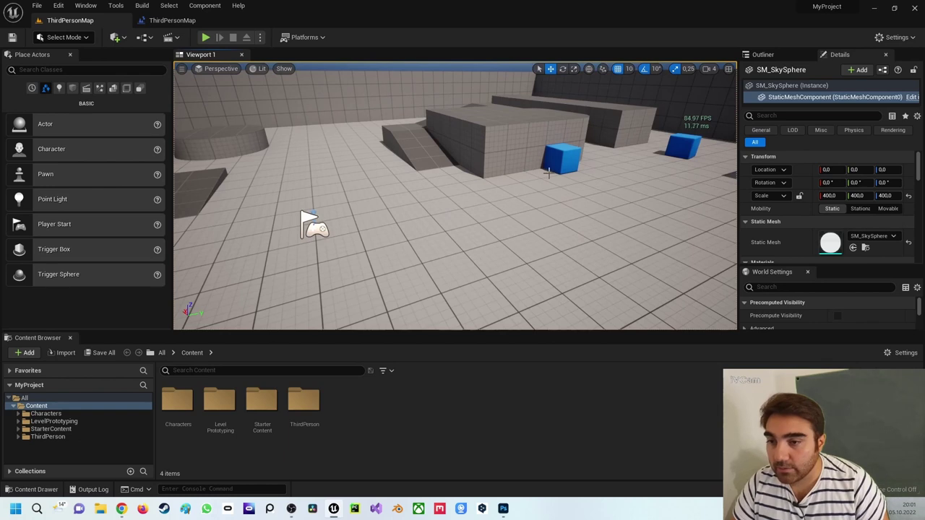
left_click(172, 20)
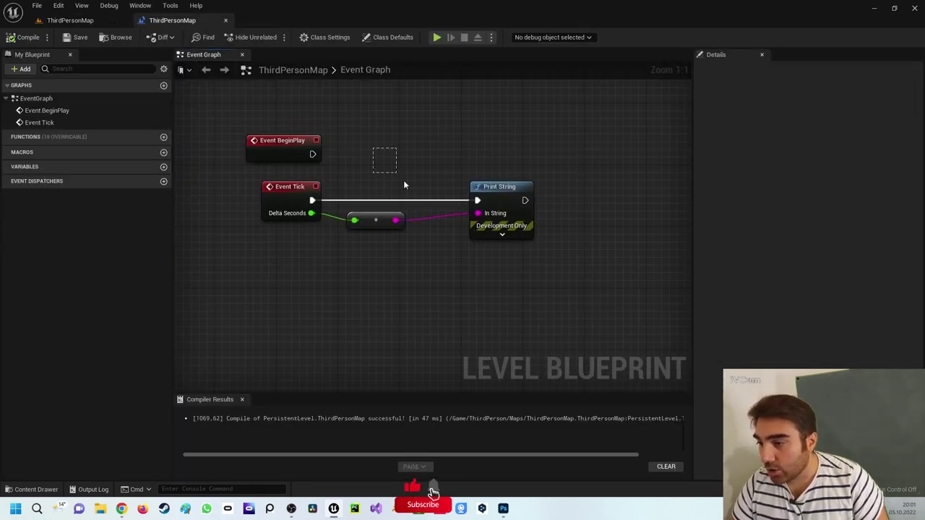
Select the Event Tick chain nodes and show Class Defaults with the Actor Tick interval at 0.0.
left_click_drag(403, 185, 504, 262)
left_click(352, 219)
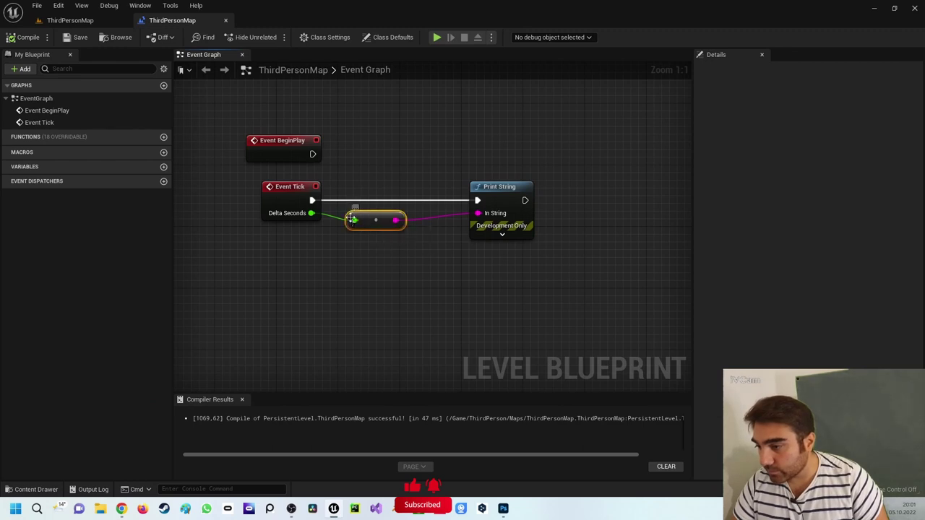
left_click(294, 186)
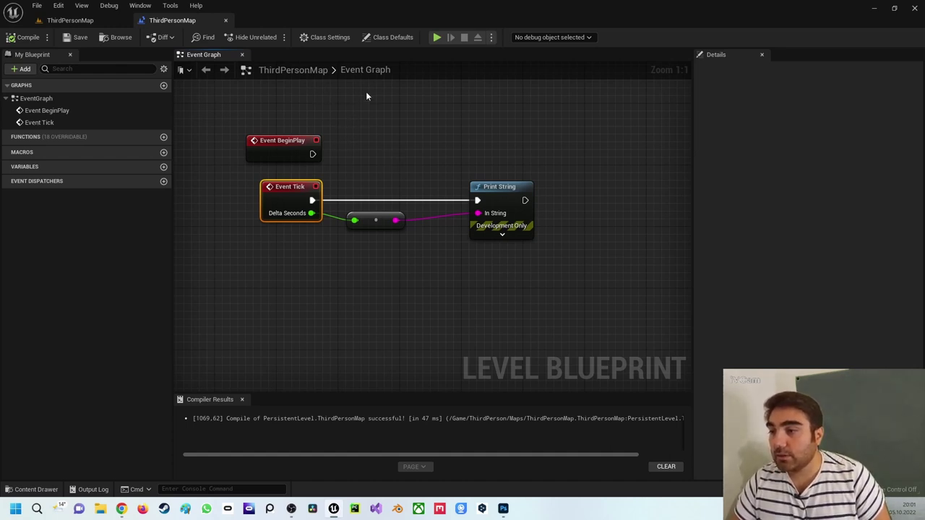
double_click(373, 71)
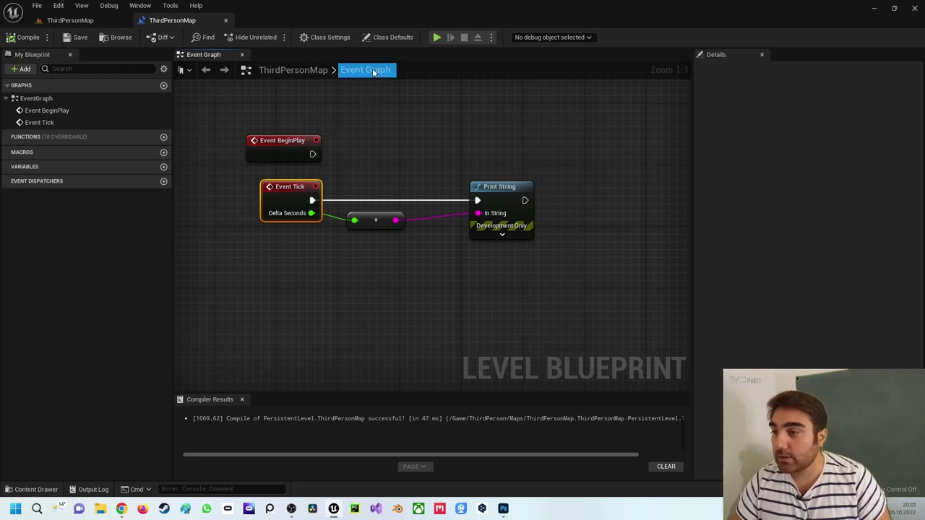
left_click(327, 60)
left_click(401, 40)
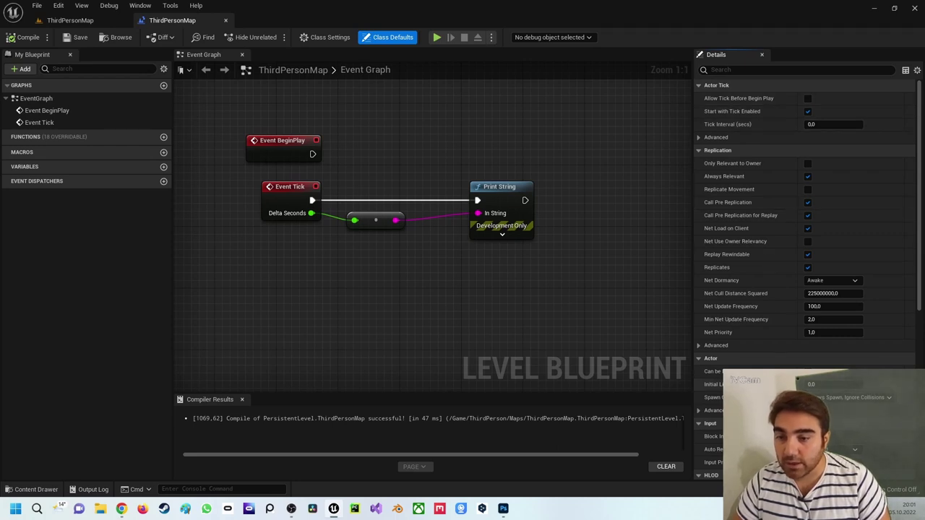
left_click(106, 24)
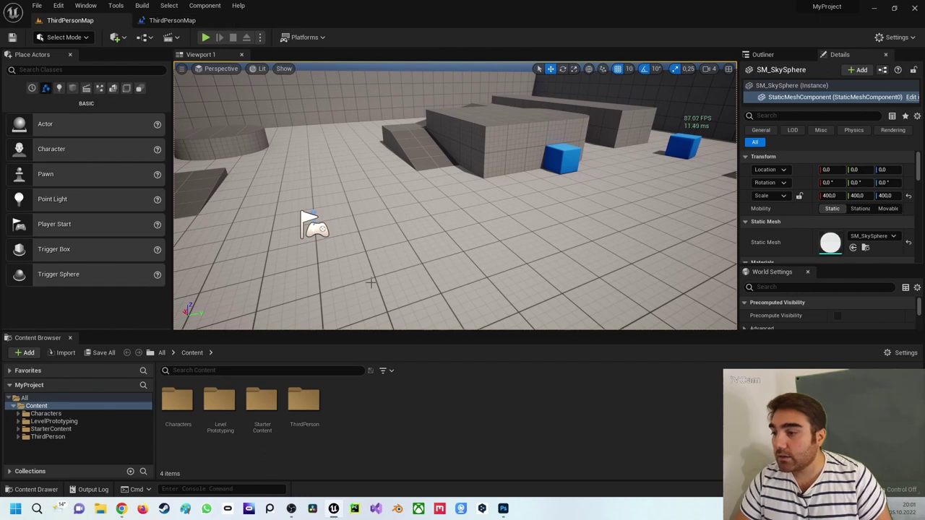
left_click(561, 163)
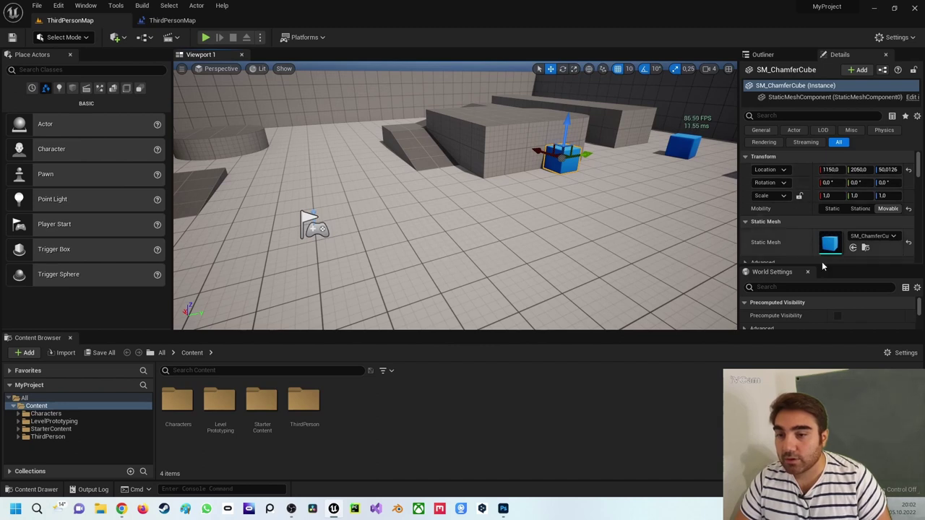
scroll(793, 239, "down", 3)
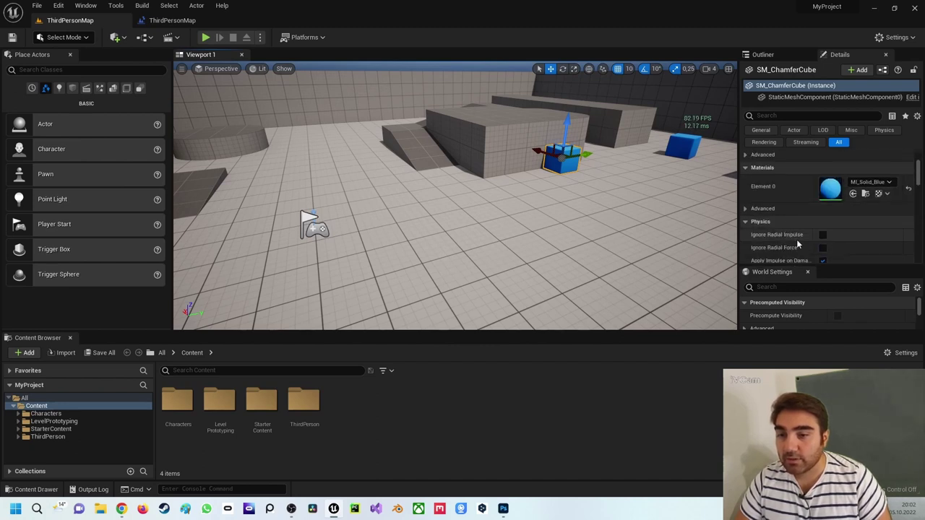
left_click(167, 37)
left_click(209, 94)
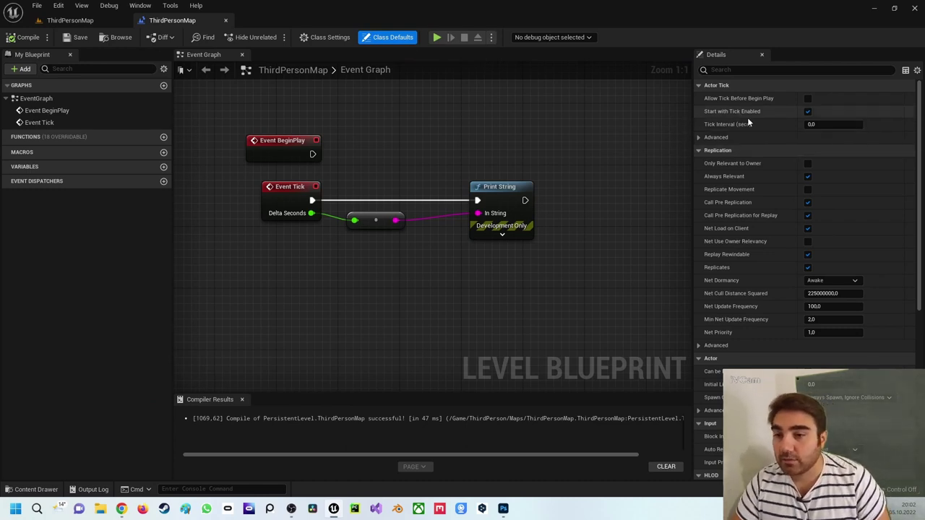
Uncheck Start with Tick Enabled, then reselect Class Defaults after clicking the graph nodes.
left_click(807, 112)
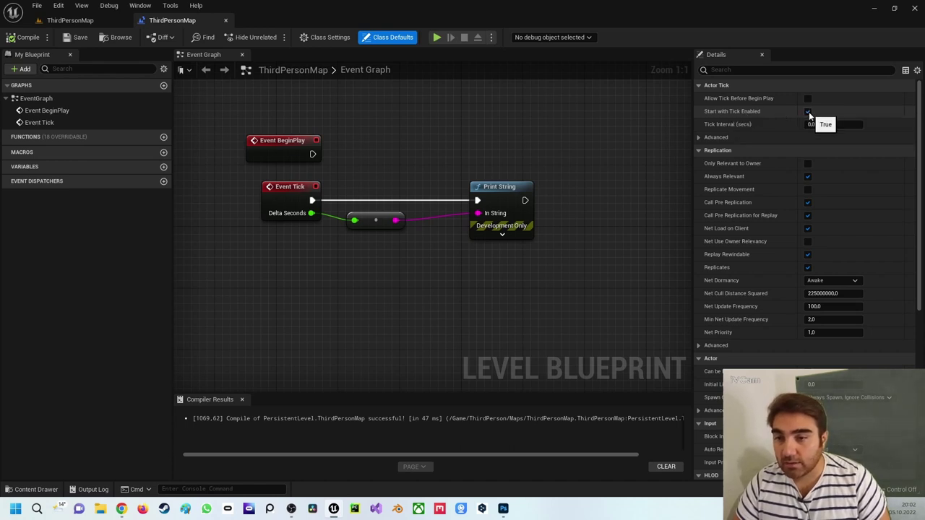
left_click(808, 113)
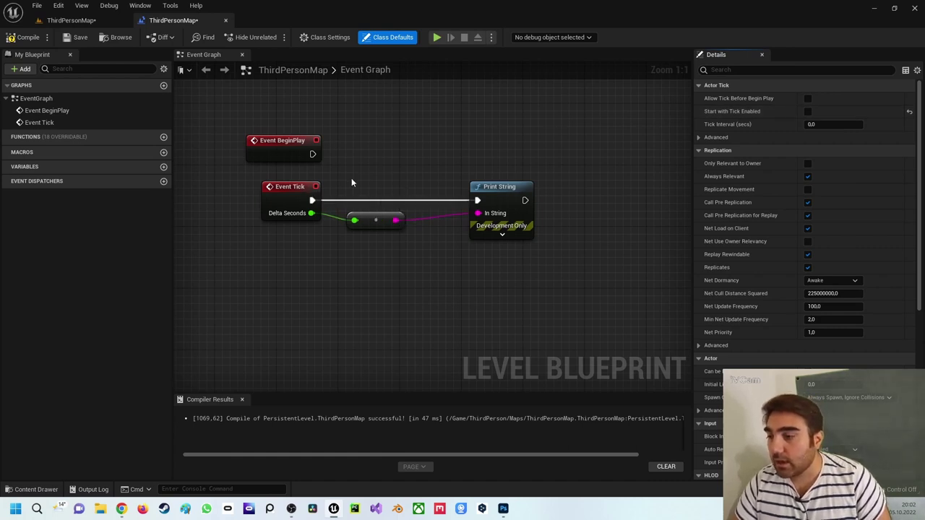
left_click(304, 200)
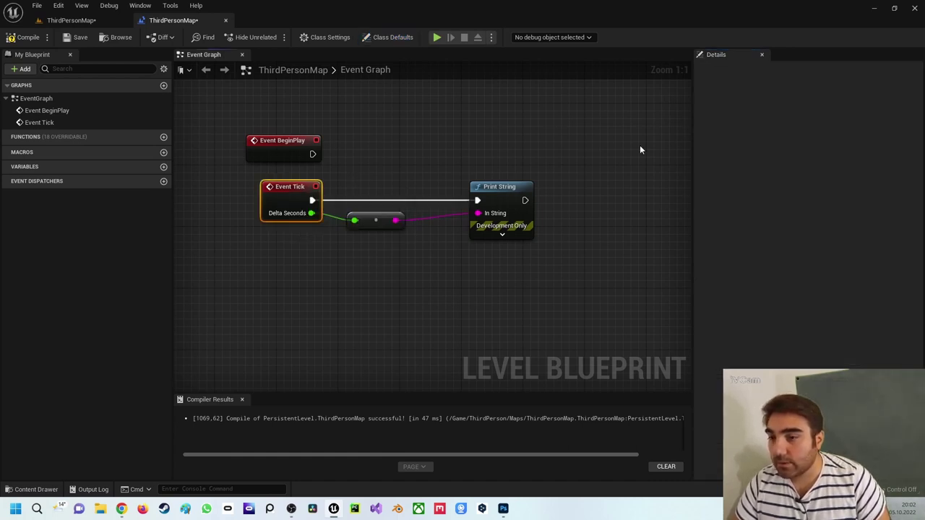
left_click(483, 186)
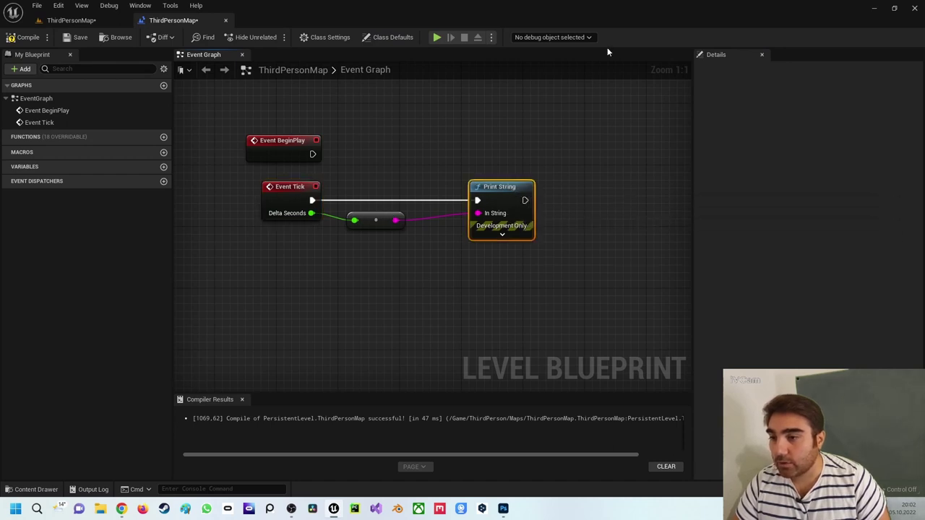
left_click(387, 38)
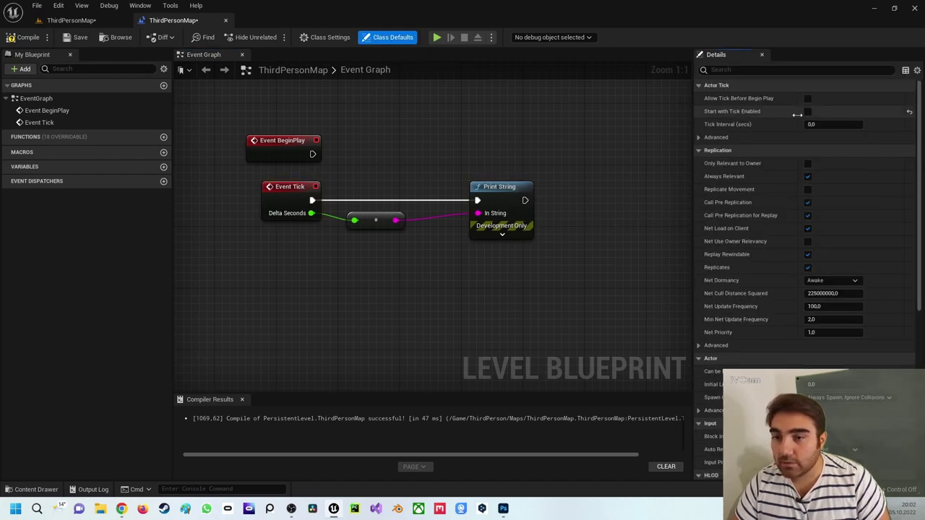
Compile and play to confirm nothing prints with ticking disabled.
left_click(28, 37)
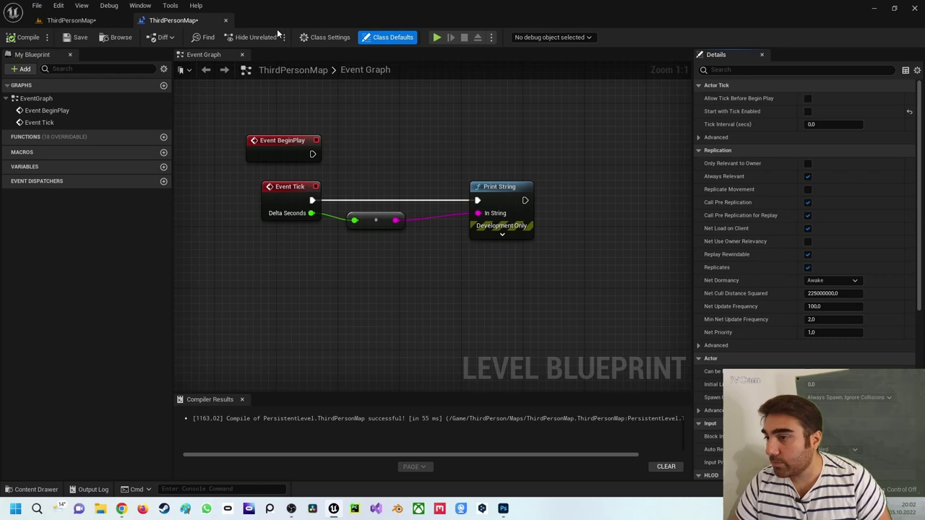
left_click(438, 37)
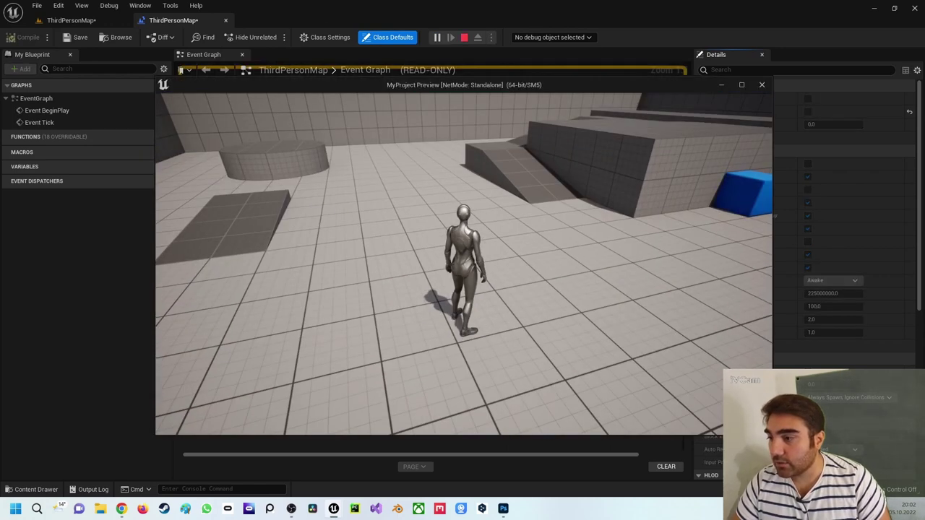
key("Escape")
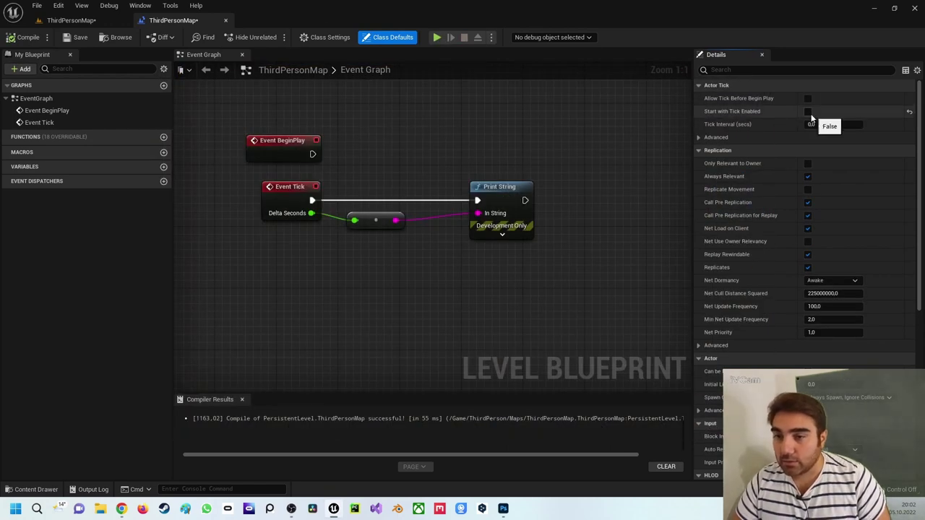
Re-enable Start with Tick Enabled and set Tick Interval (secs) to 1.
left_click(807, 112)
left_click(821, 124)
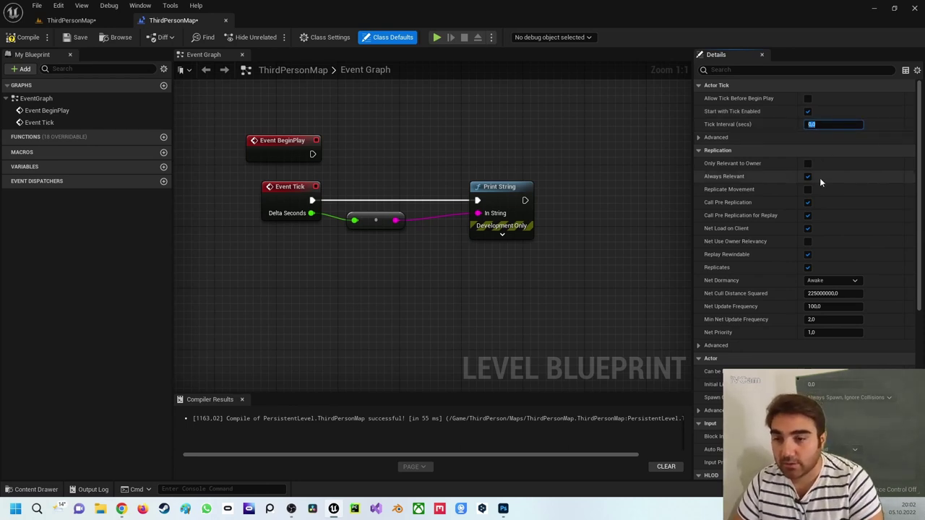
type("1")
key("Return")
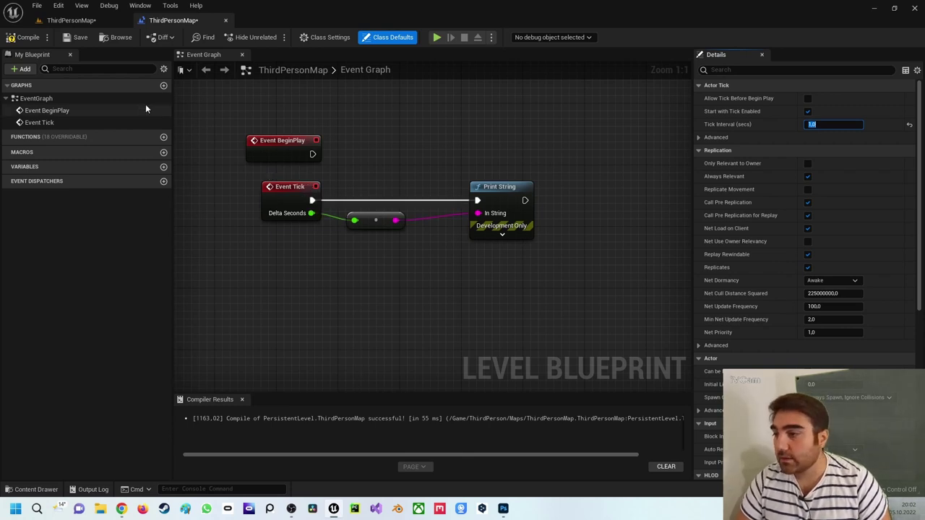
Compile and play-test, walking forward, to see Delta Seconds printed near 1.0.
left_click(22, 36)
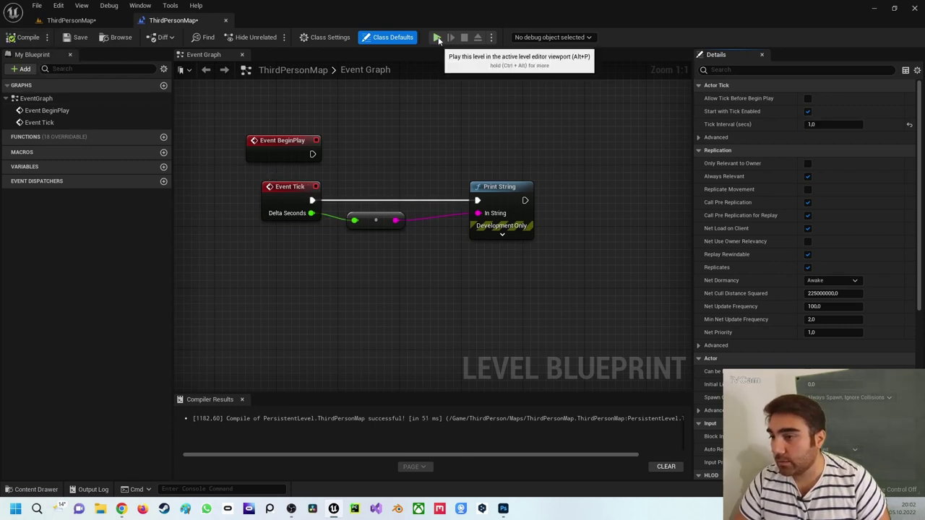
left_click(437, 36)
key("w")
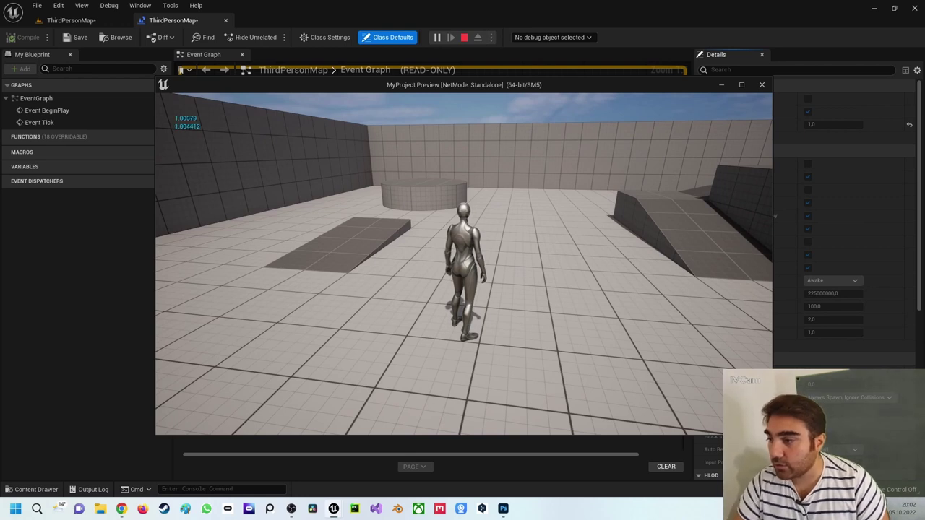
key("Escape")
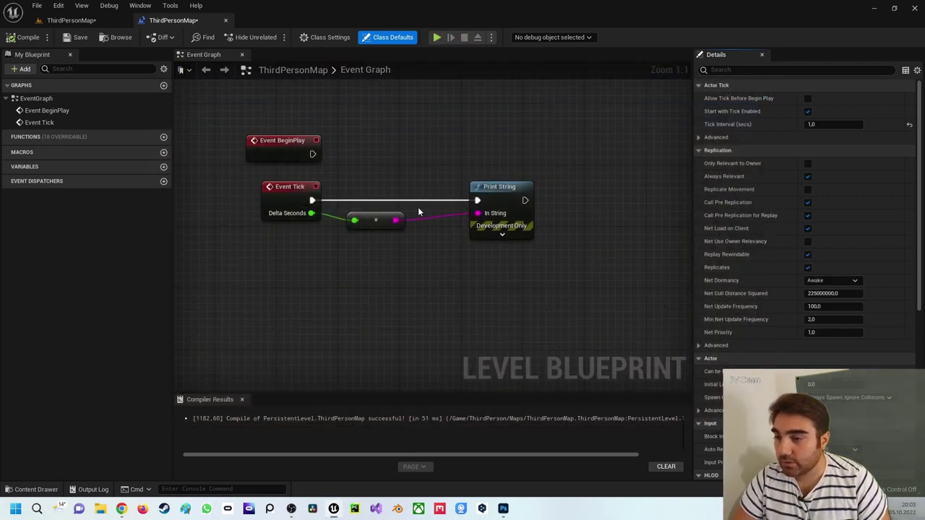
Disconnect and delete the float-to-string conversion node.
left_click(365, 224)
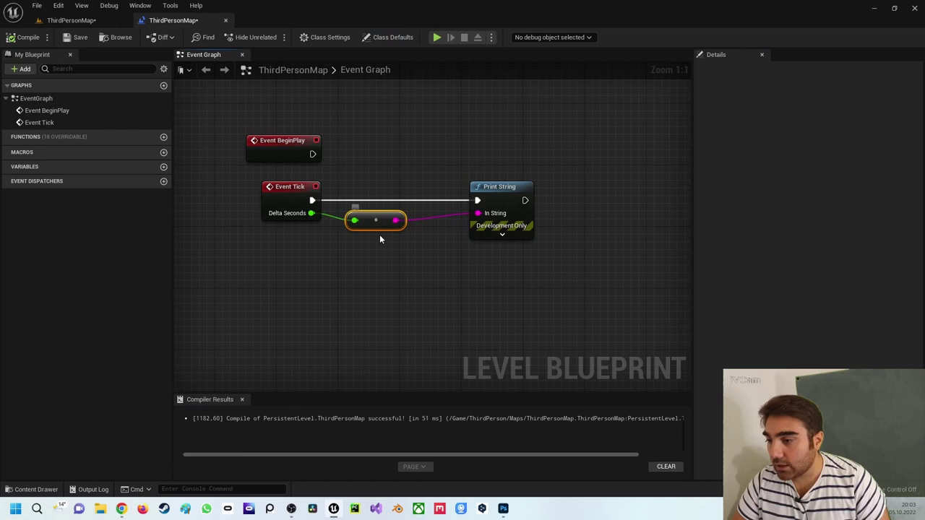
left_click(477, 214, "alt")
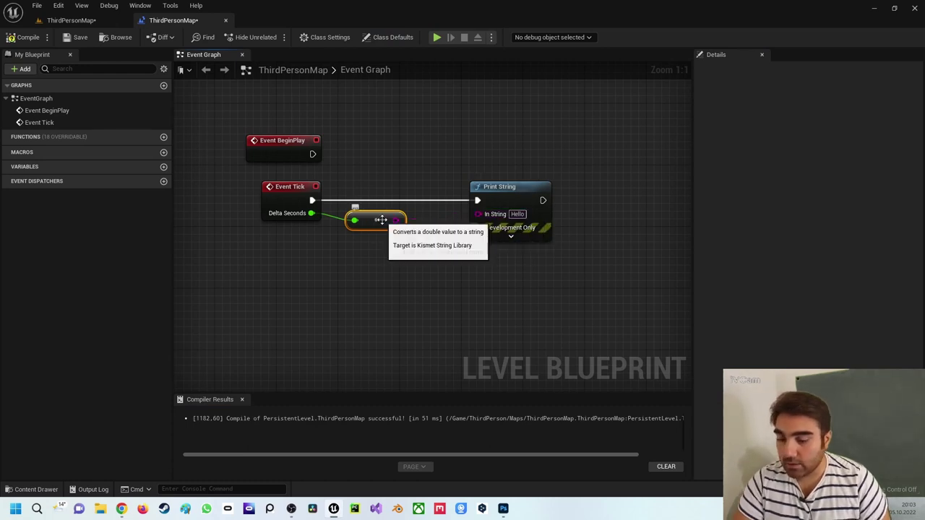
key("Delete")
Recompile and play to see Hello printed, then delete the Print String node.
left_click(26, 37)
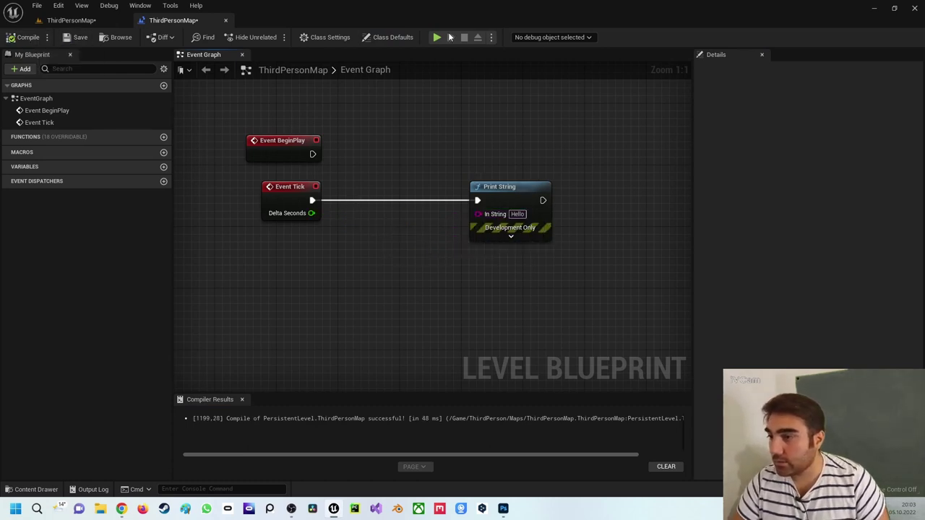
left_click(437, 37)
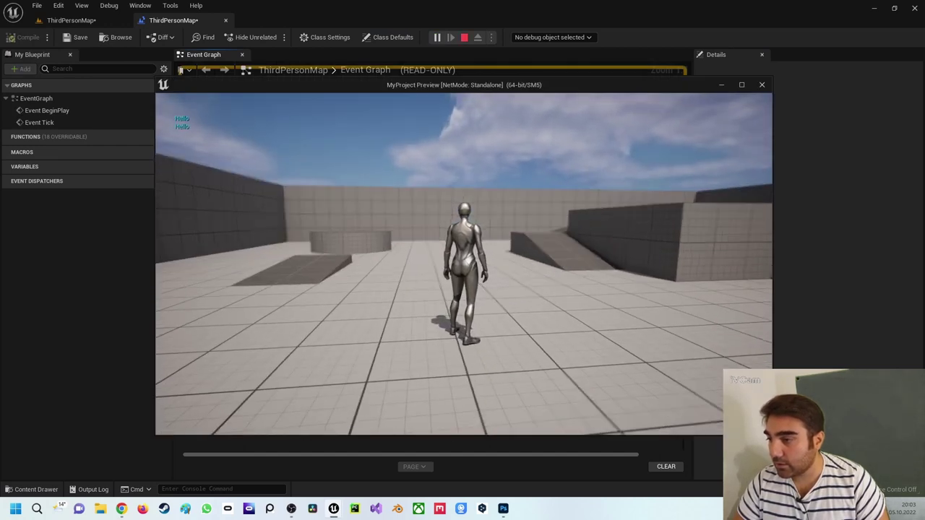
key("Escape")
left_click_drag(488, 189, 550, 189)
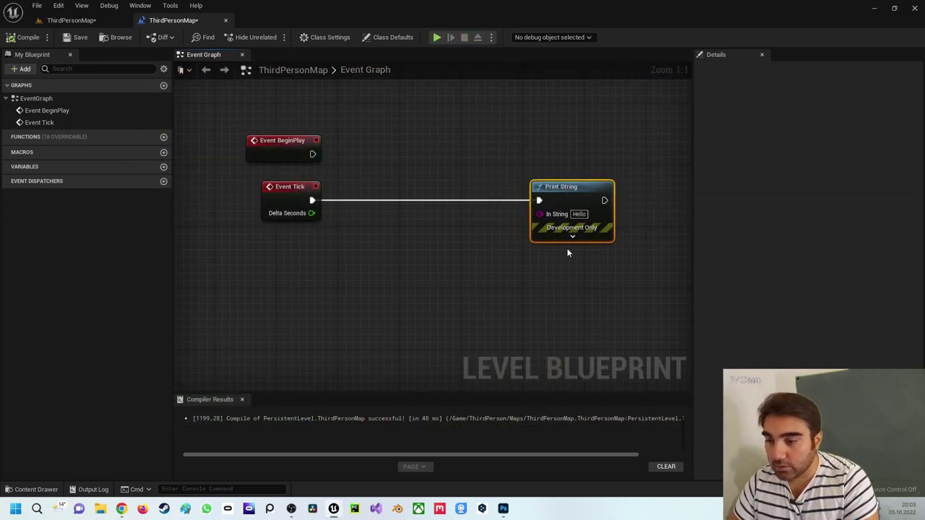
key("Delete")
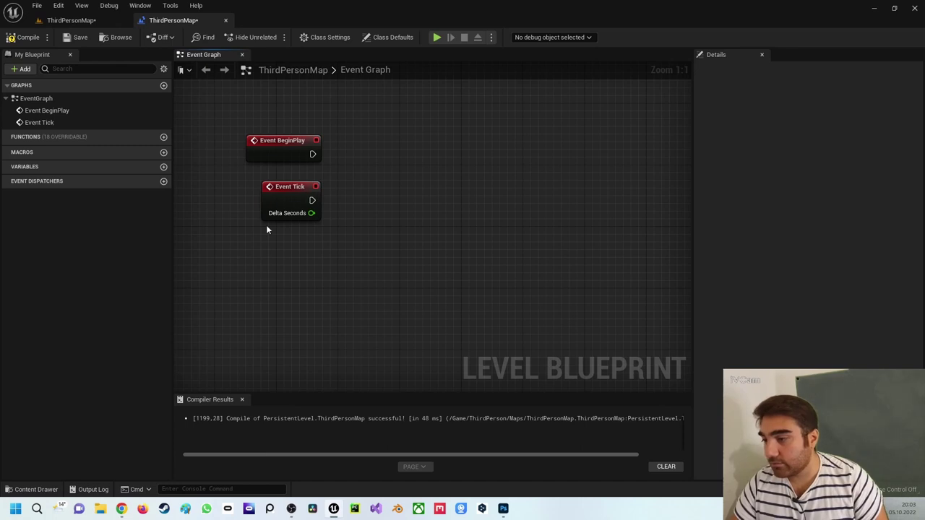
Add a new variable named Countdown of type Integer and compile.
left_click(164, 167)
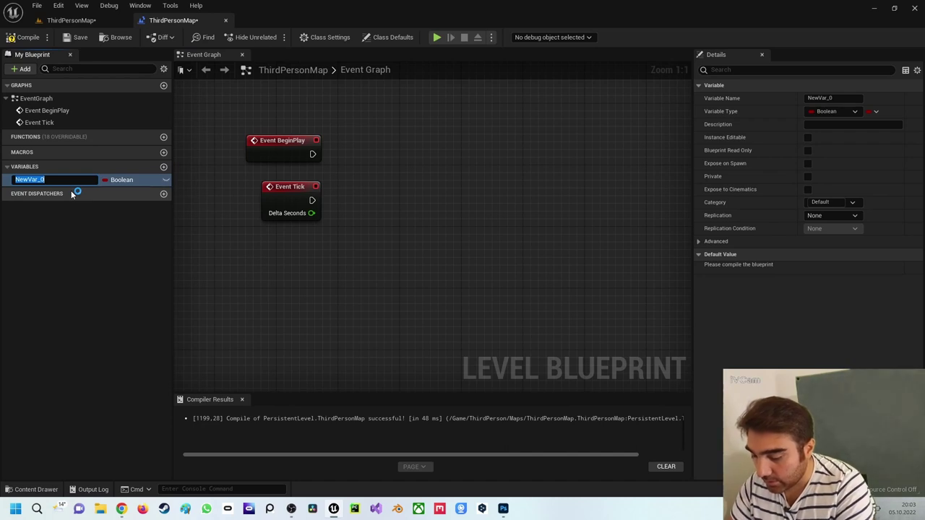
type("Coun")
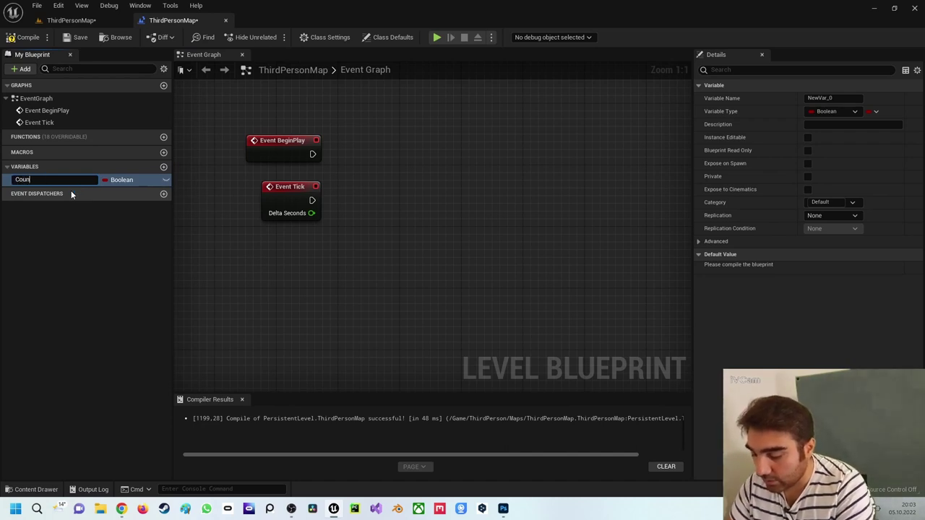
type("tdown")
key("Return")
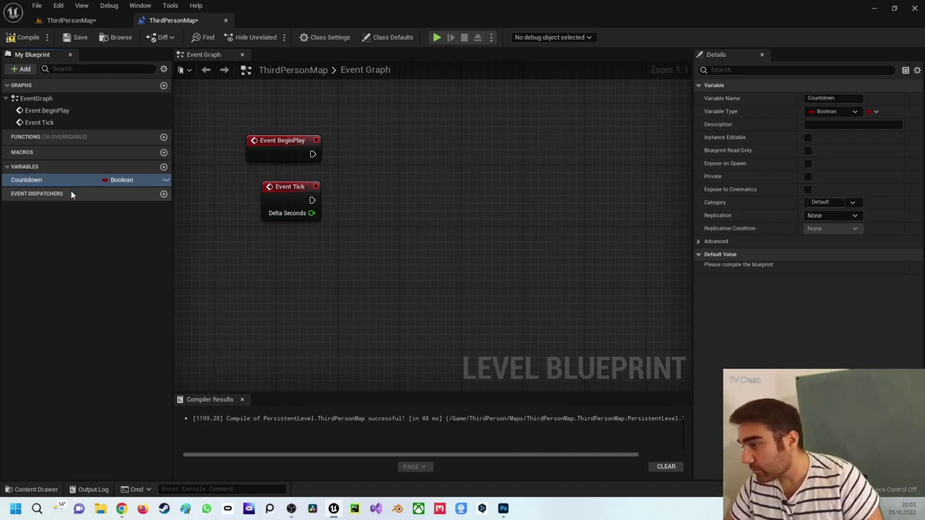
left_click(120, 180)
left_click(129, 225)
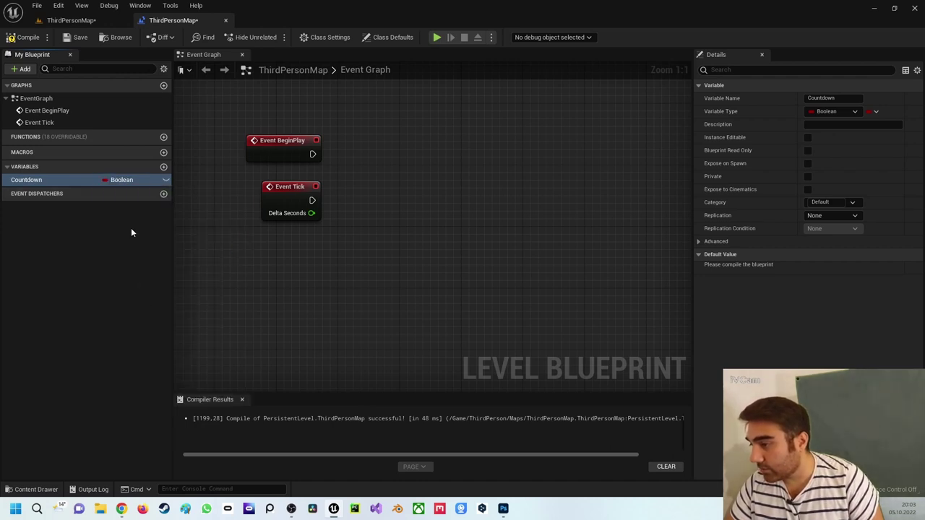
left_click(25, 37)
Set Countdown's default value to 20 and recompile.
left_click(829, 319)
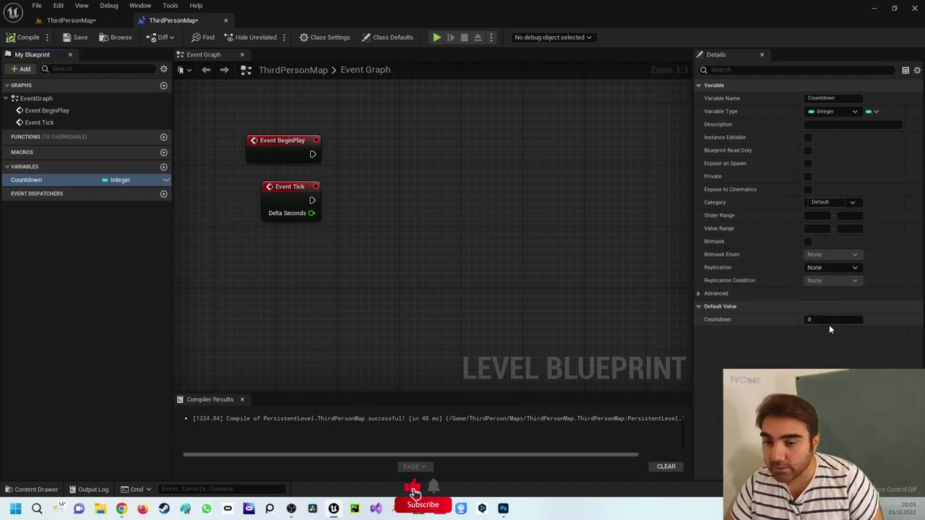
type("20")
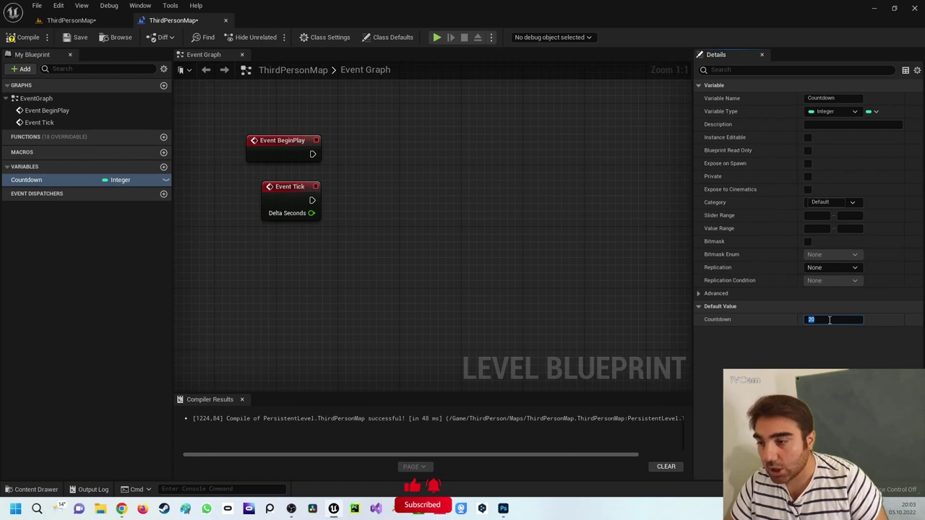
key("Return")
left_click(25, 37)
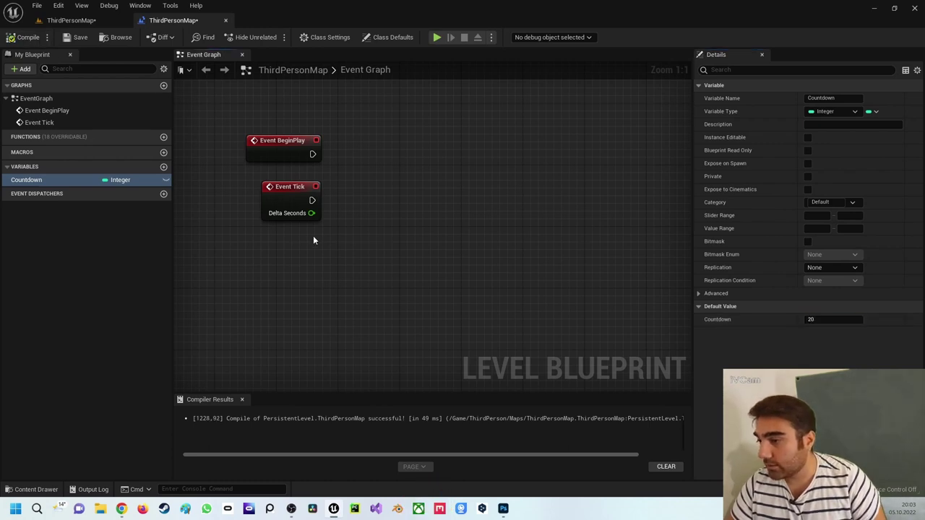
Place a Countdown getter in the graph and attach a Decrement Int node to it.
left_click_drag(313, 200, 392, 194)
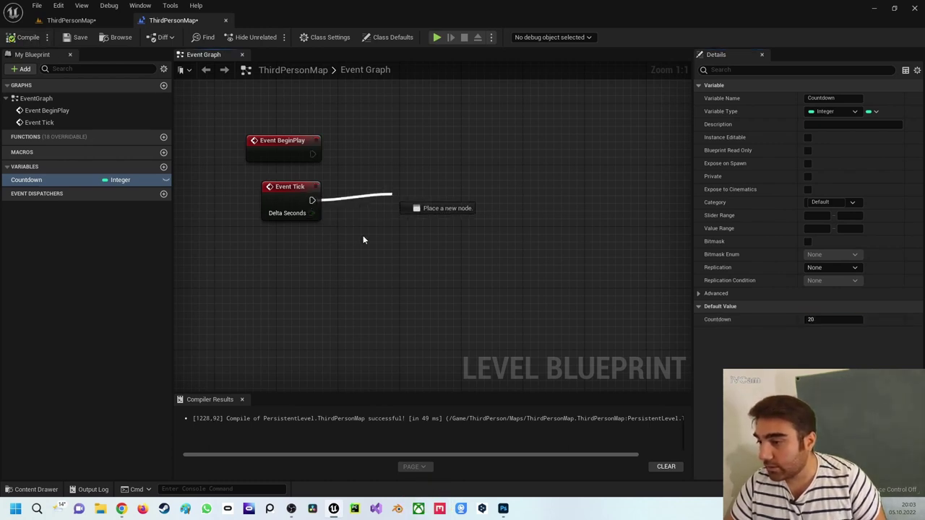
mouse_move(36, 180)
left_mouse_down()
mouse_move(293, 243)
mouse_move(408, 186)
left_mouse_up()
left_click(325, 257)
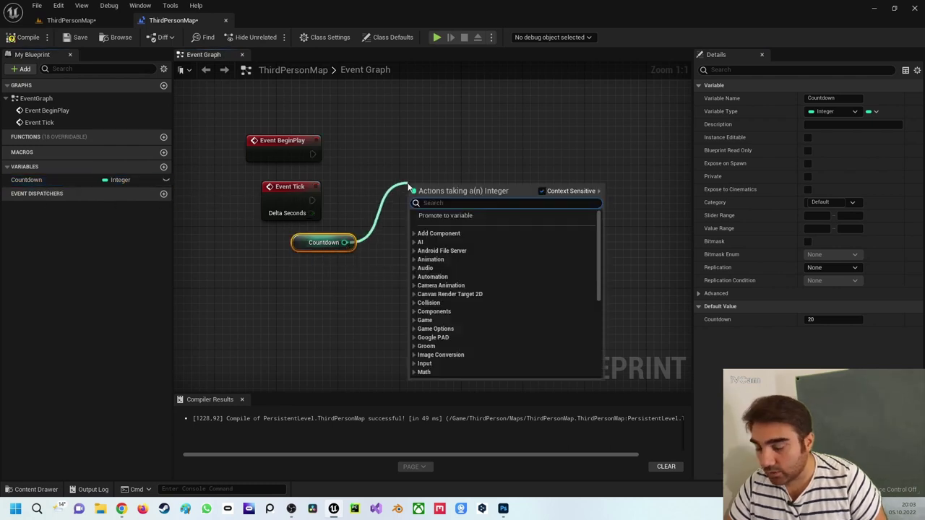
type("--")
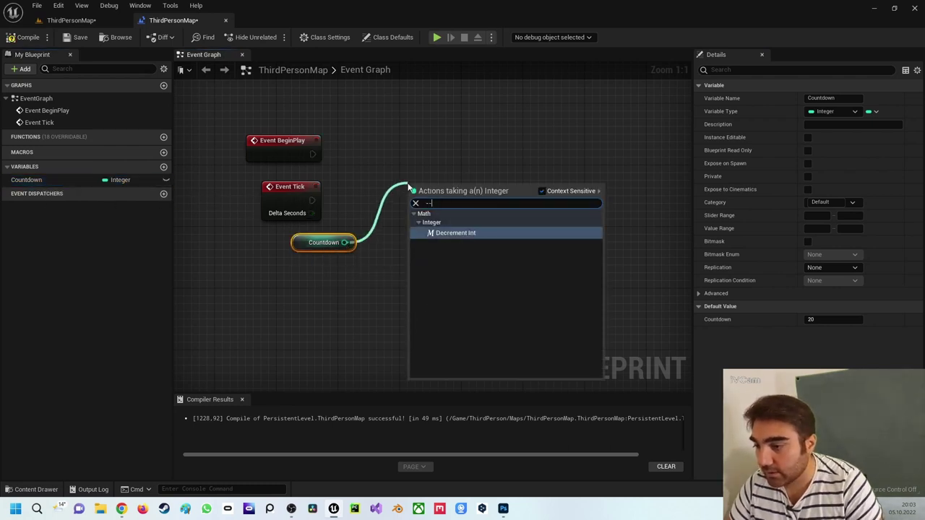
key("Return")
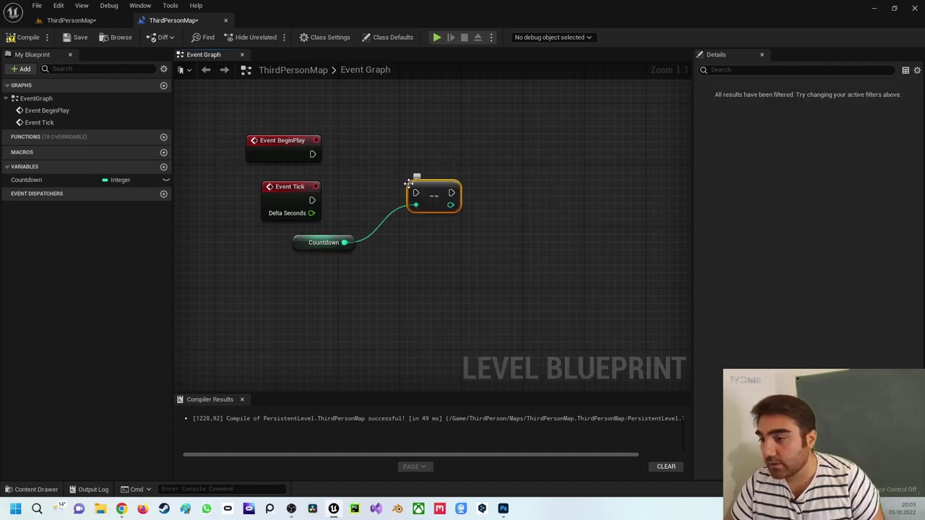
left_click_drag(432, 195, 384, 206)
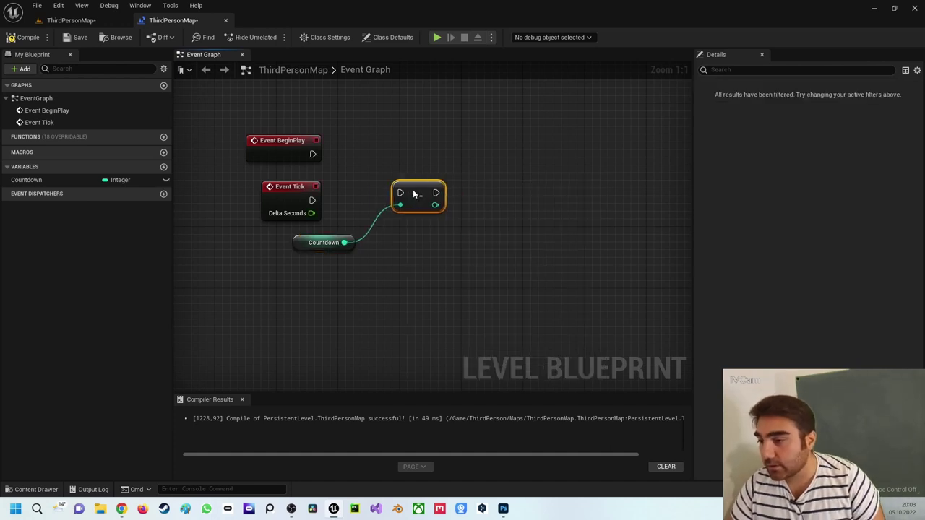
Wire Event Tick into the Decrement Int node and add a Print String node after it.
left_click(304, 244)
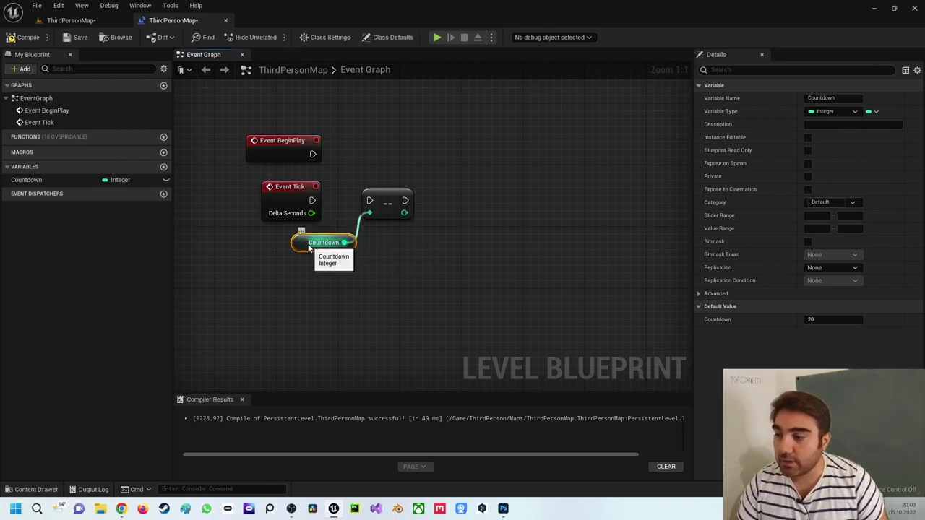
left_click_drag(312, 200, 371, 203)
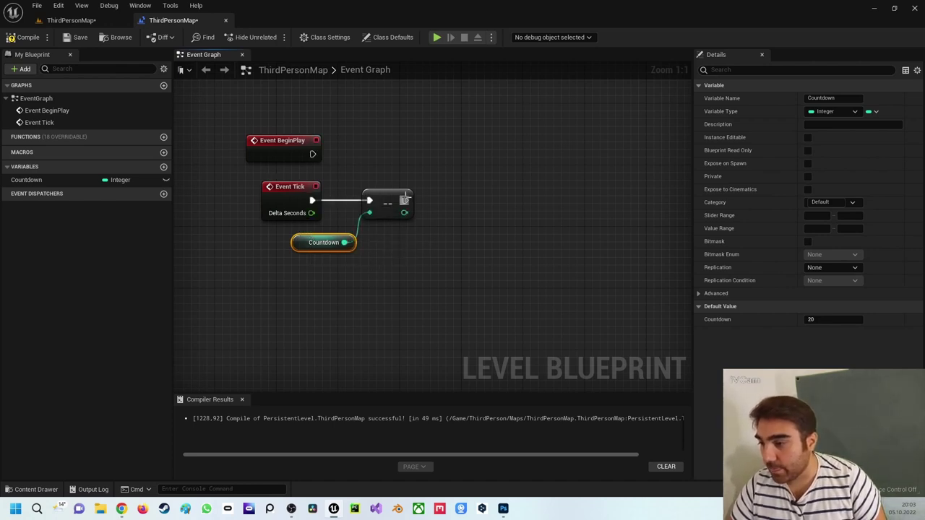
left_click_drag(405, 201, 480, 197)
type("p")
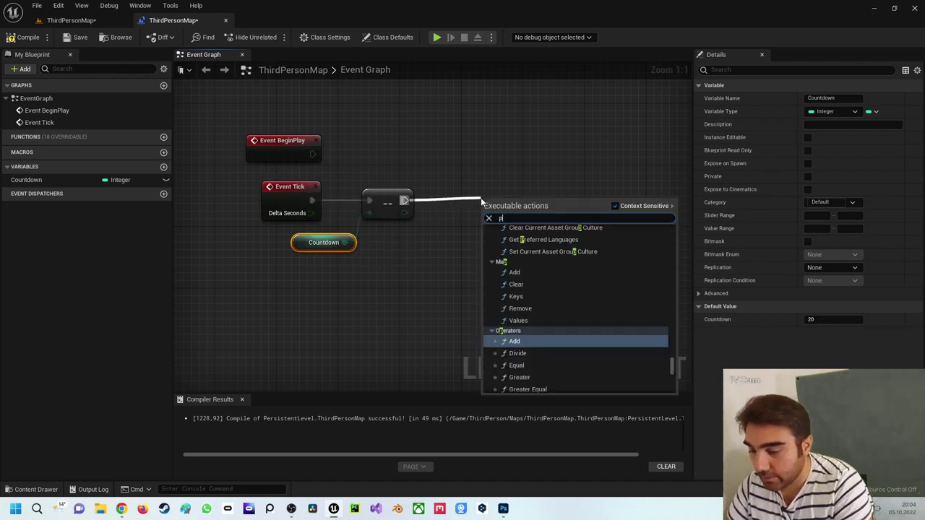
type("rint")
key("Return")
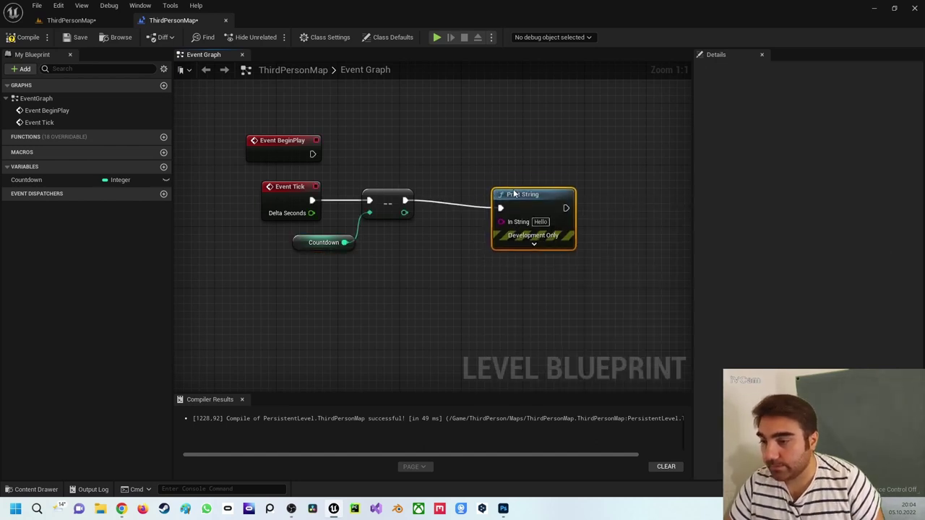
left_click_drag(514, 192, 520, 189)
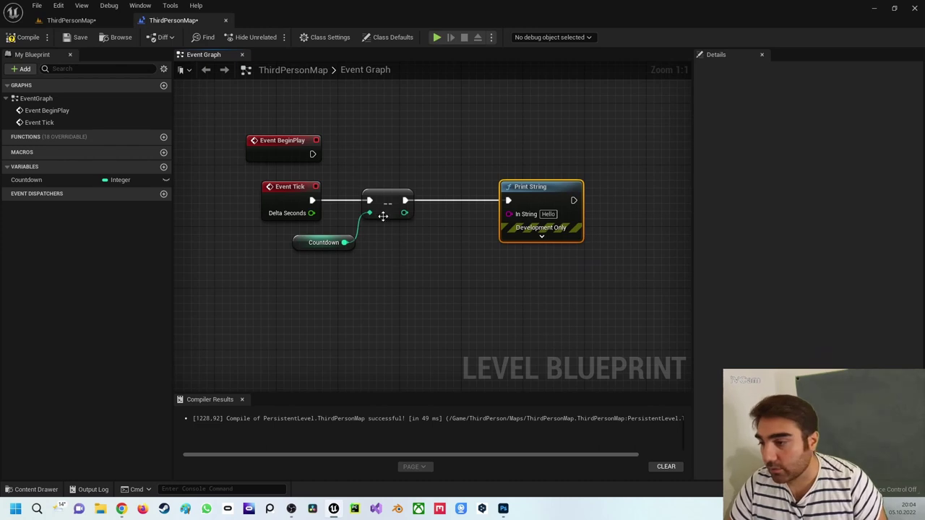
Convert the decremented Countdown into Print String's In String, then compile the Level Blueprint.
left_click_drag(405, 213, 509, 214)
left_click_drag(550, 189, 573, 189)
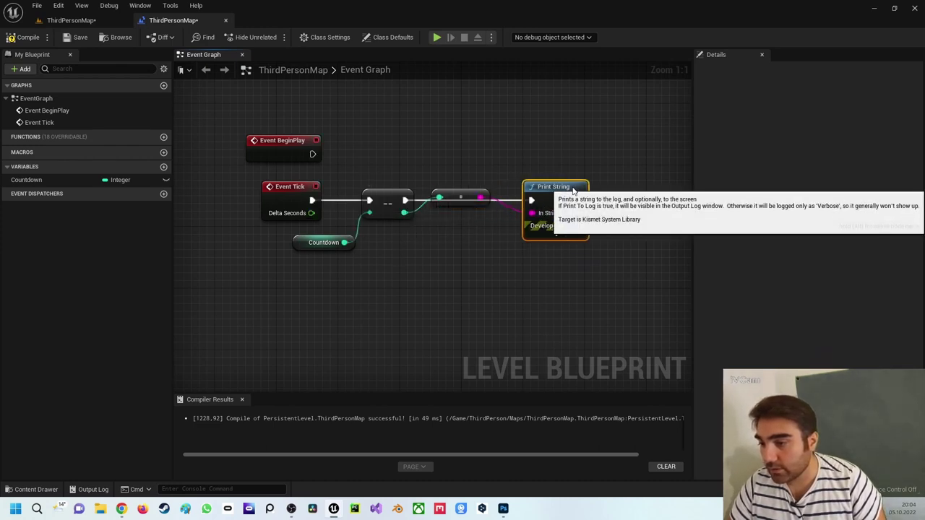
left_click_drag(460, 196, 452, 235)
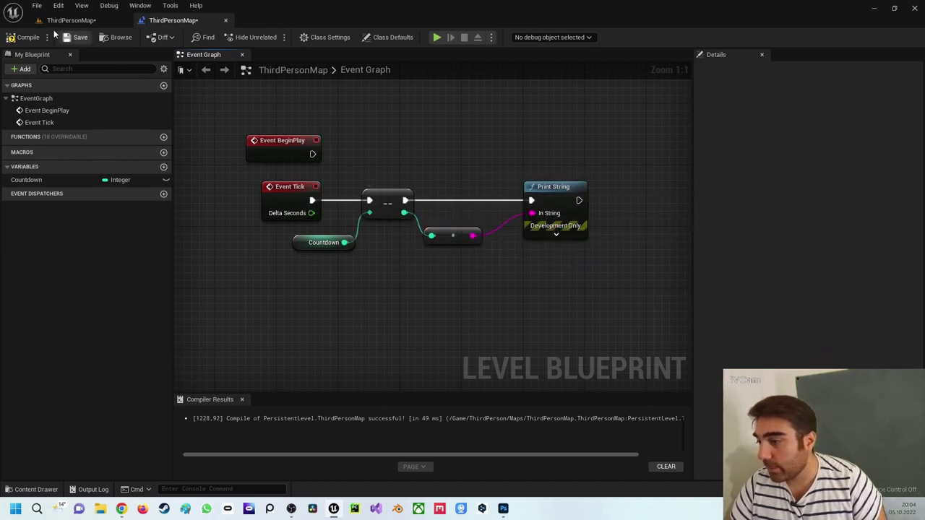
left_click(28, 36)
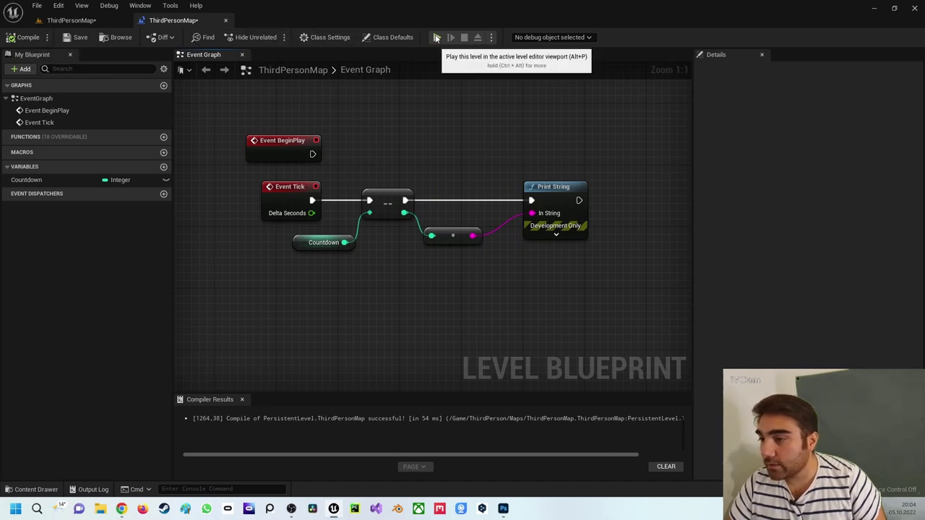
Play the level to watch the countdown values print, then stop and select and deselect the tick chain.
left_click(437, 38)
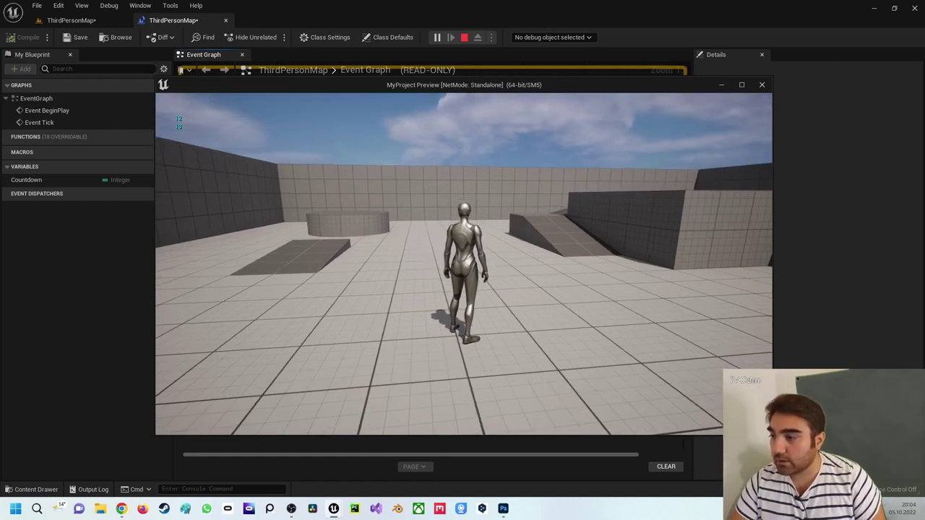
key("Escape")
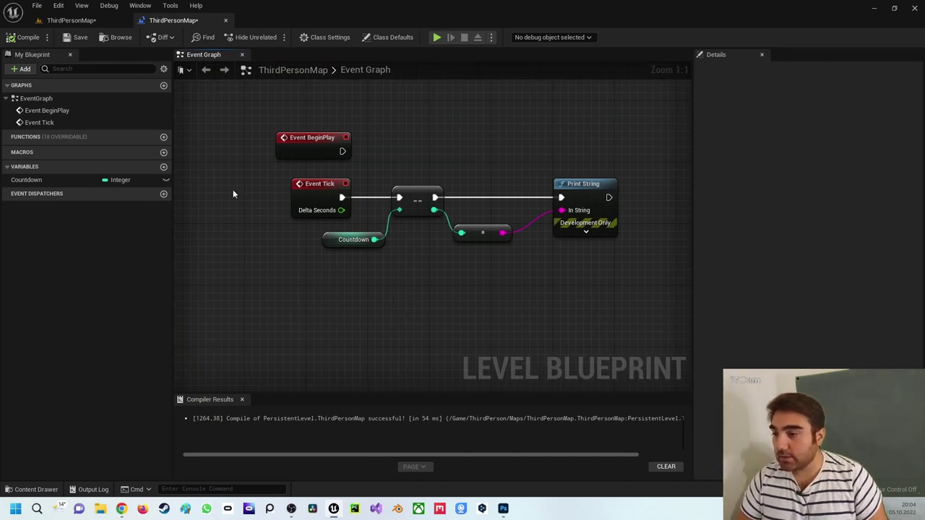
left_click_drag(233, 194, 621, 276)
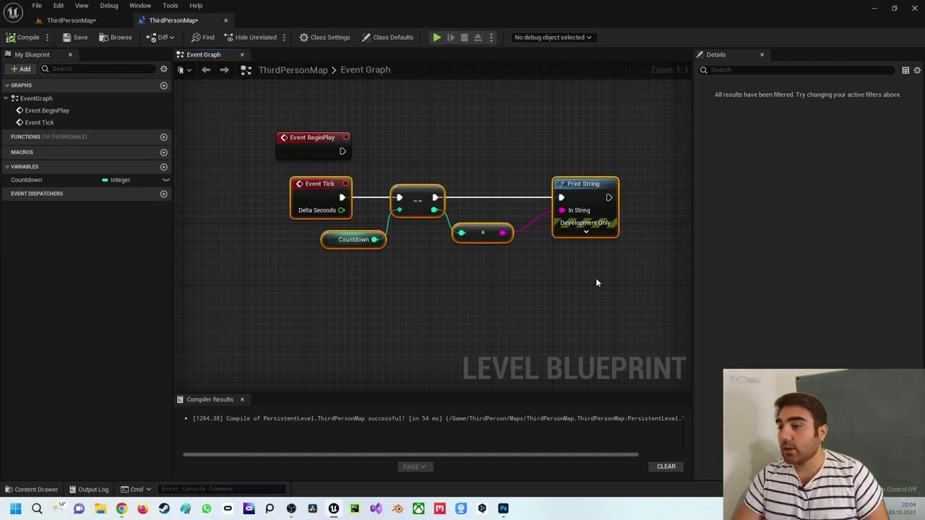
left_click(418, 292)
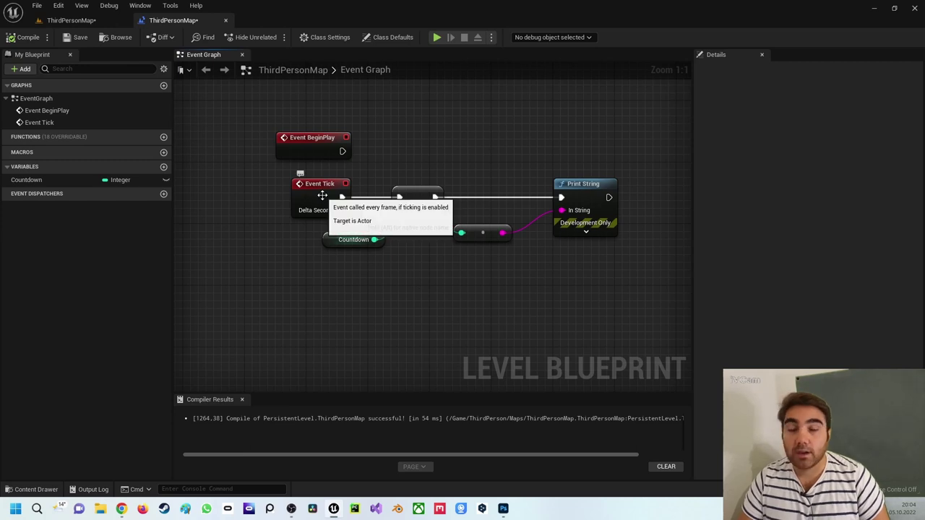
Add a Set Timer by Event node and wire its Event pin to a new custom event named 'Timer'.
right_click(417, 289)
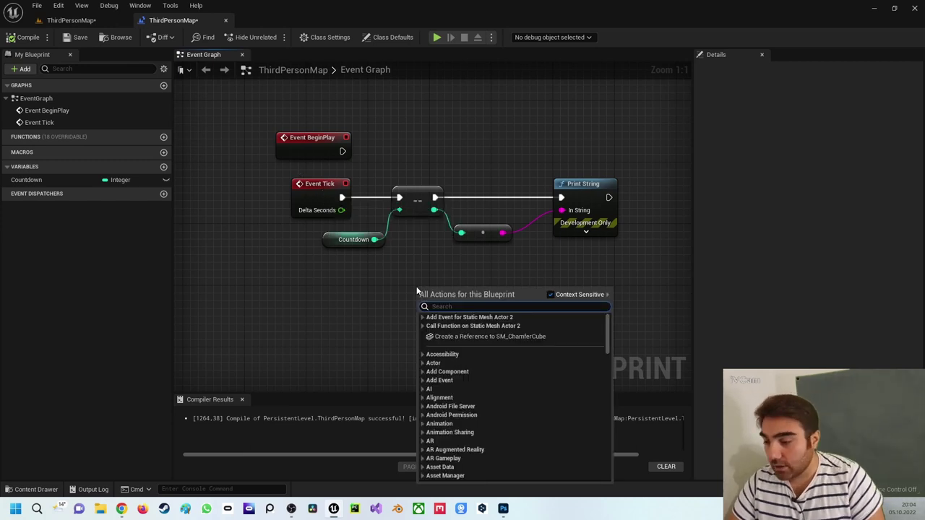
type("event")
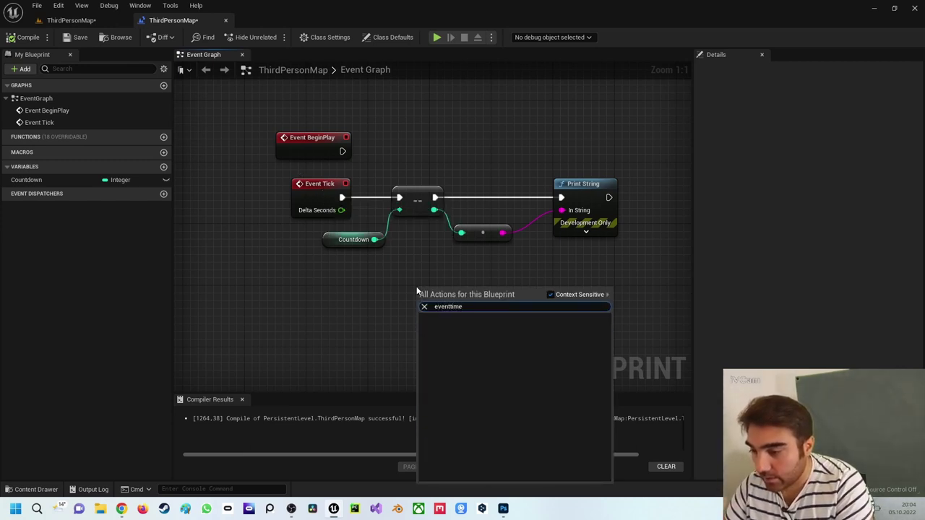
type(" time")
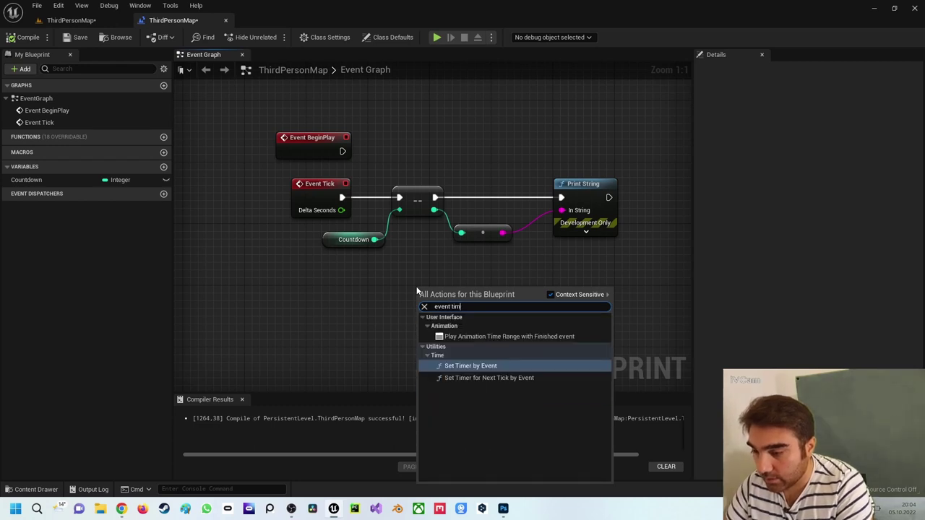
key("Return")
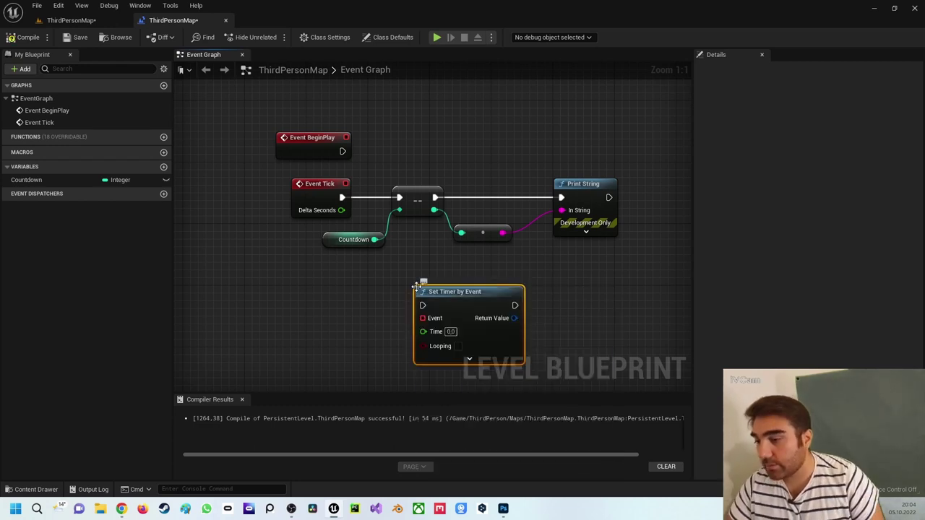
right_click_drag(493, 279, 477, 231)
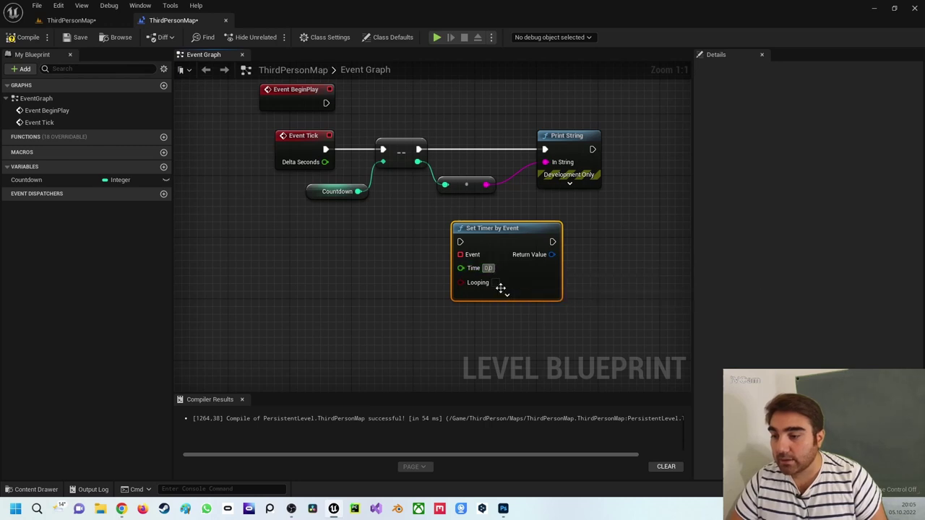
left_click_drag(459, 254, 385, 357)
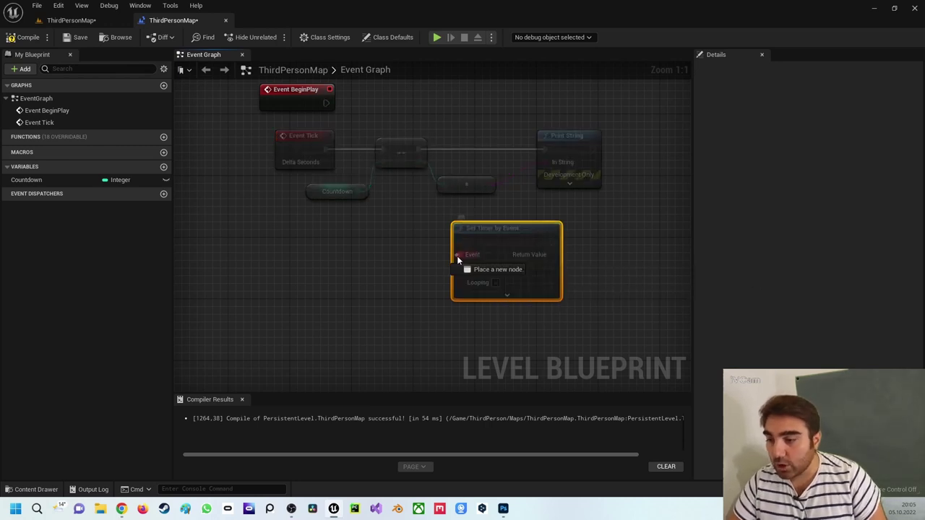
type("custom")
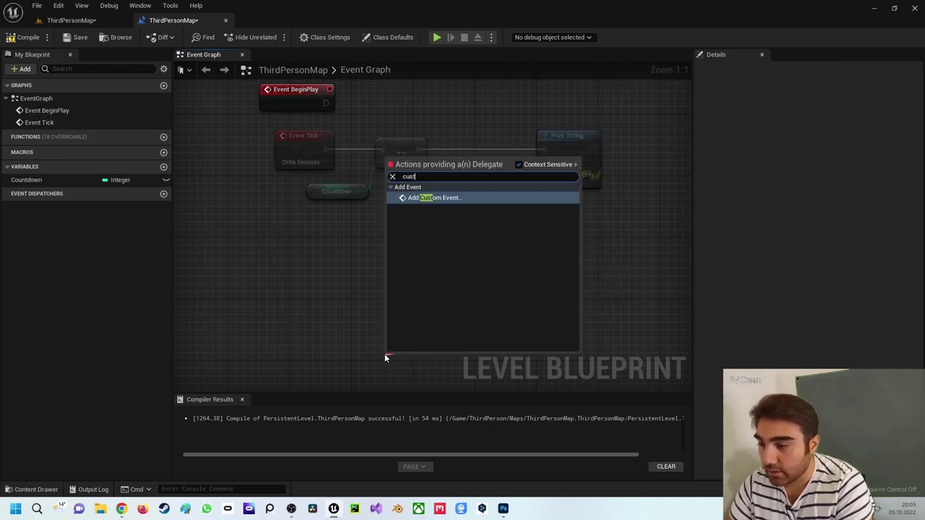
key("Return")
type("Timer")
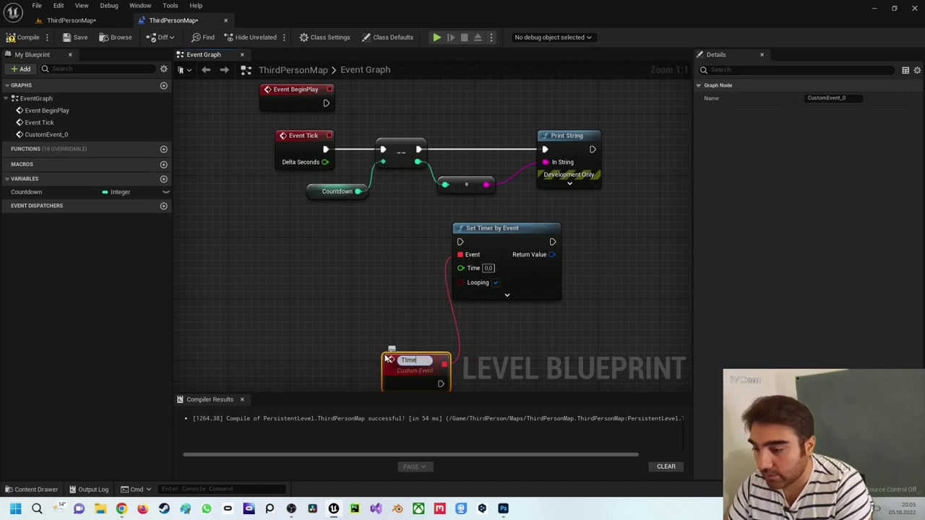
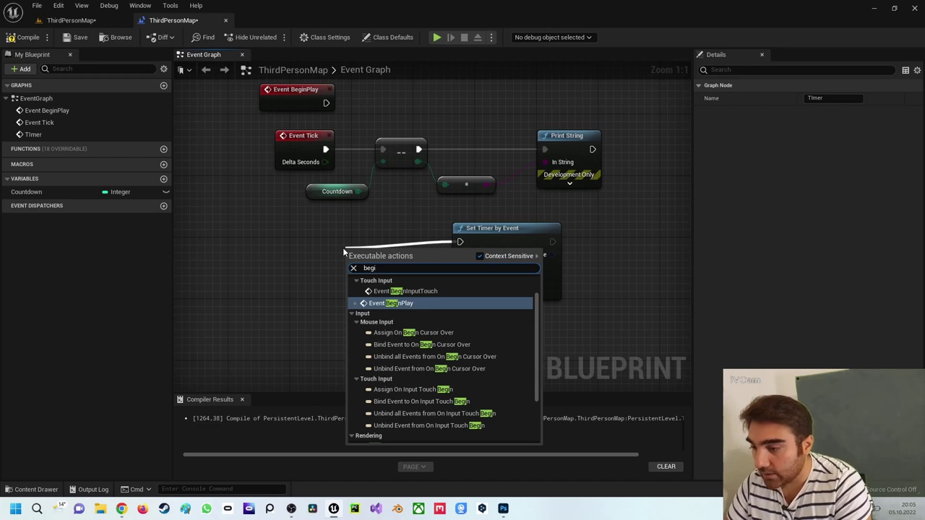
Place Event BeginPlay beside Set Timer by Event, set Time to 1.0, and drag from Timer's exec pin.
key("Return")
mouse_move(350, 86)
left_mouse_down()
mouse_move(427, 225)
mouse_move(520, 222)
left_mouse_up()
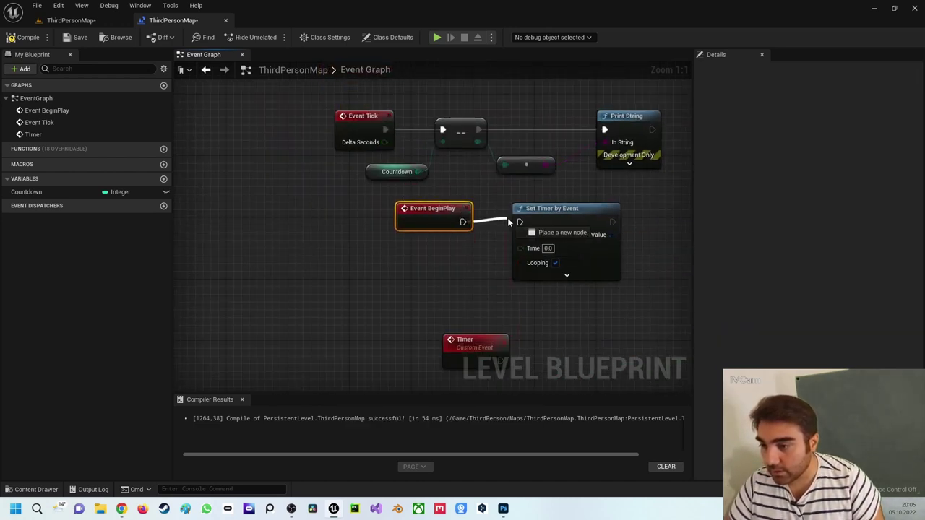
left_click(548, 248)
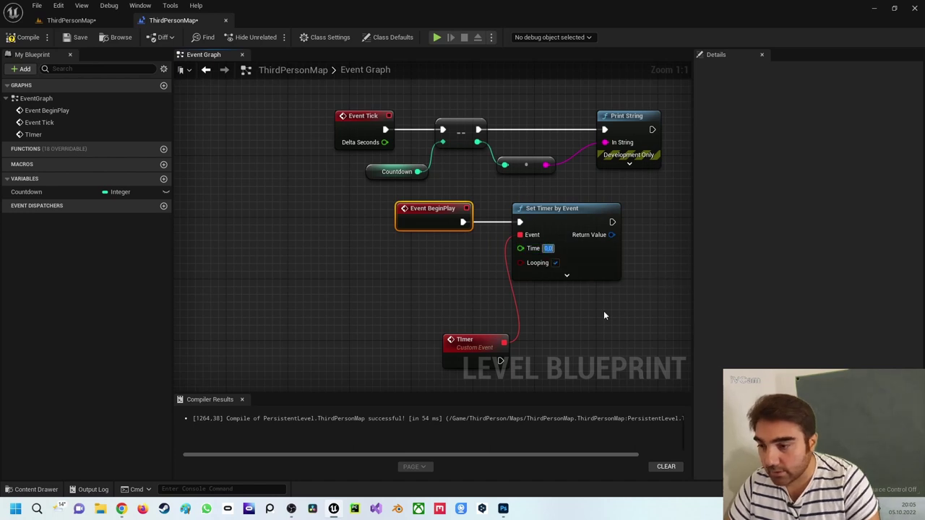
type("1")
key("Return")
right_click_drag(604, 310, 495, 209)
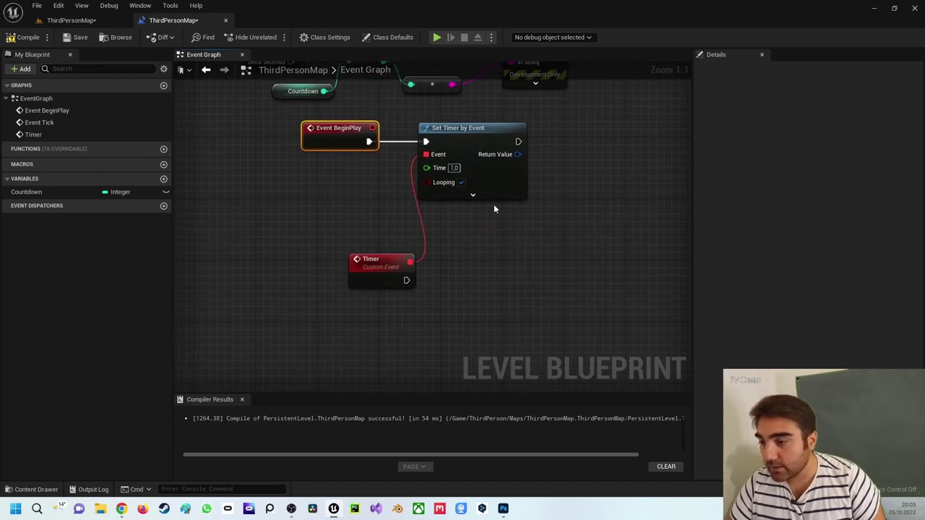
left_click_drag(405, 280, 491, 284)
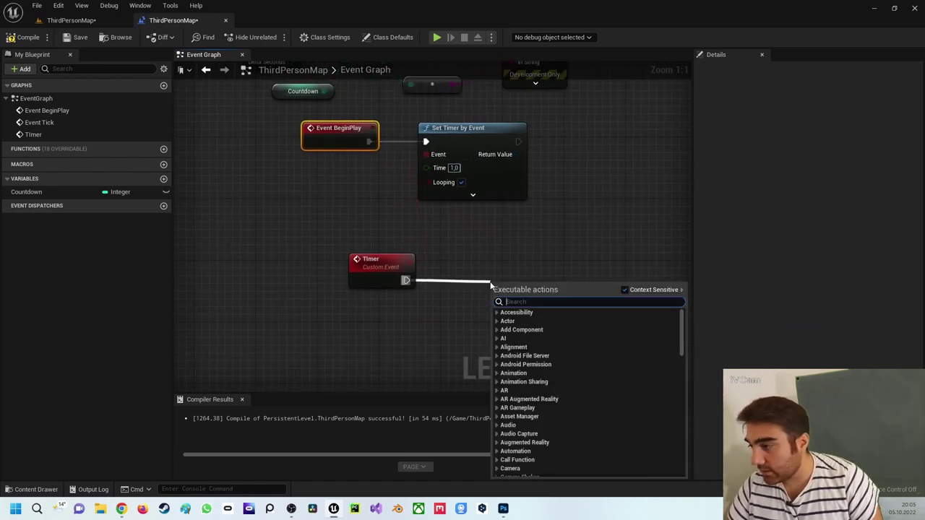
Add a Countdown Get feeding an Increment Int (++) node, wired from the Timer event.
left_click(311, 295)
mouse_move(26, 191)
left_mouse_down()
mouse_move(385, 318)
mouse_move(477, 289)
left_mouse_up()
left_click(410, 335)
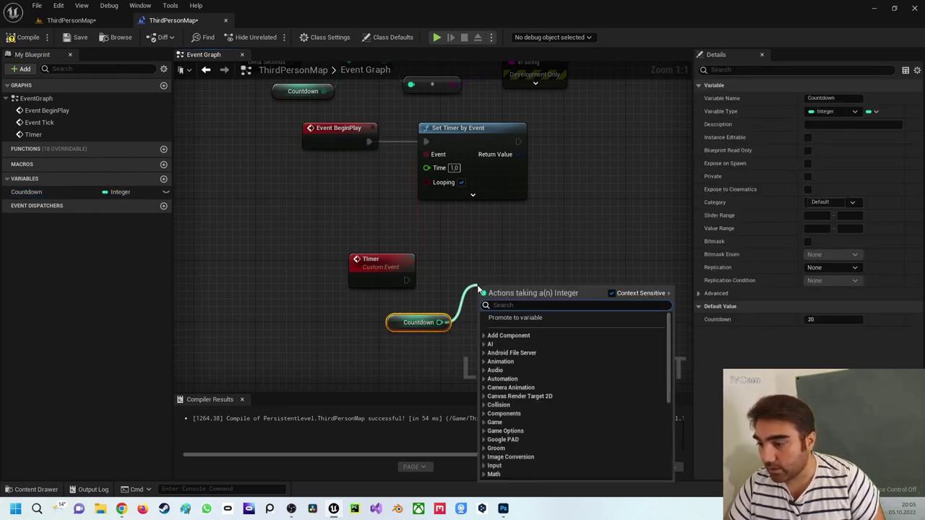
type("++")
key("BackSpace")
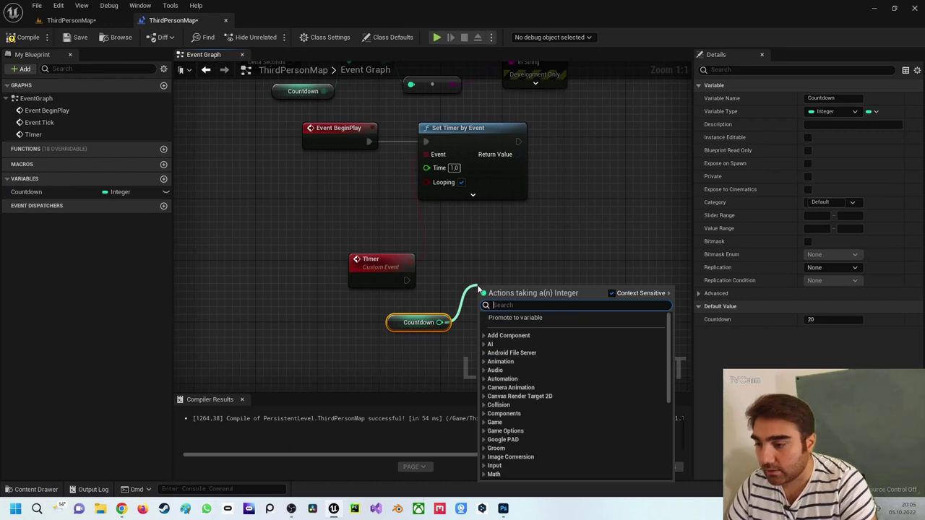
type("+")
key("Return")
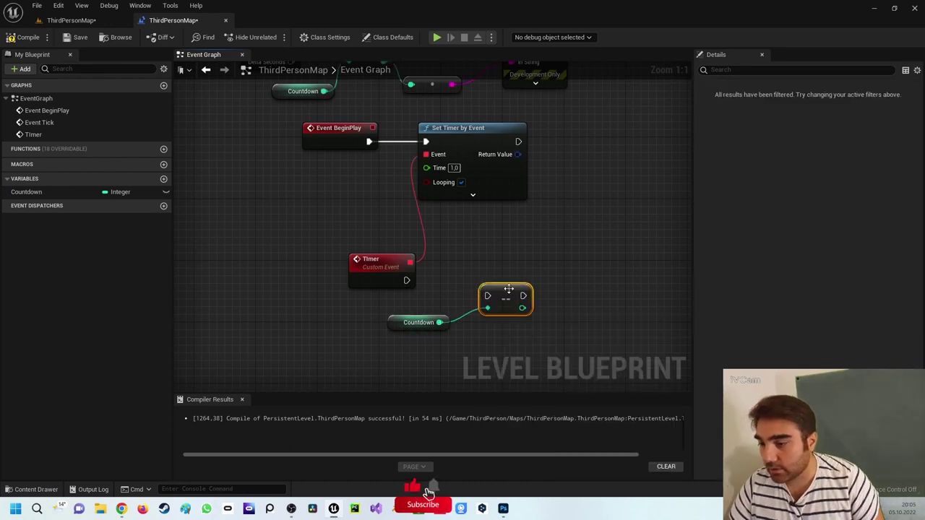
left_click_drag(509, 289, 470, 274)
left_click_drag(407, 280, 451, 282)
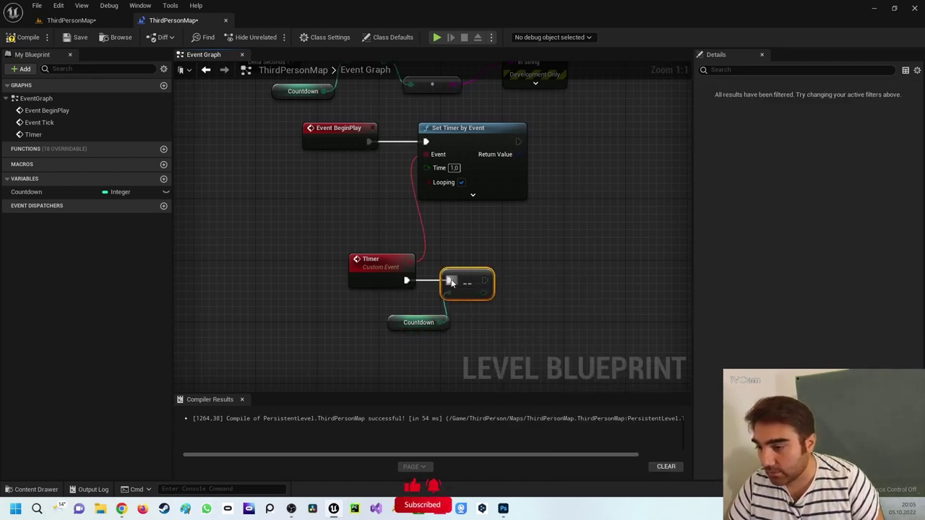
Detach Print String from Event Tick and drive it from the ++ node, printing its result.
right_click_drag(451, 282, 387, 344)
left_click(447, 128)
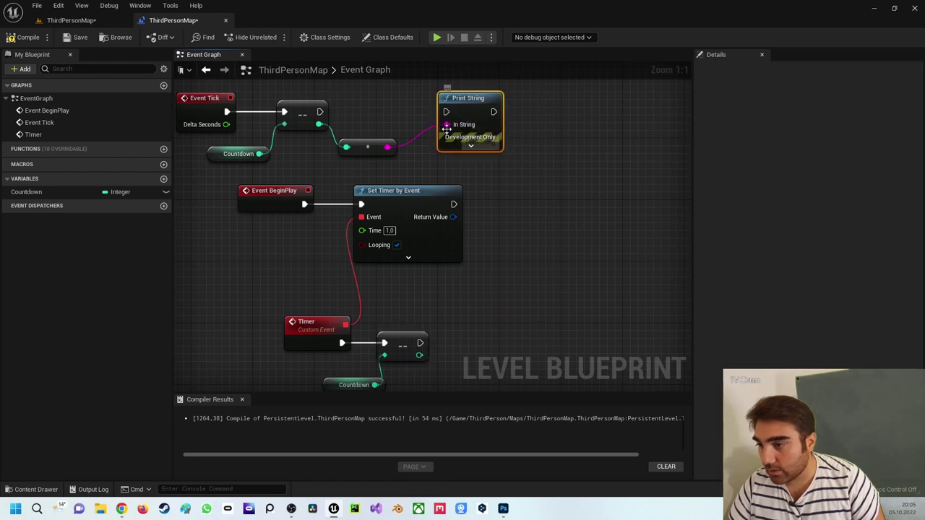
left_click(447, 124, "alt")
left_click_drag(468, 107, 482, 338)
left_click_drag(420, 342, 566, 334)
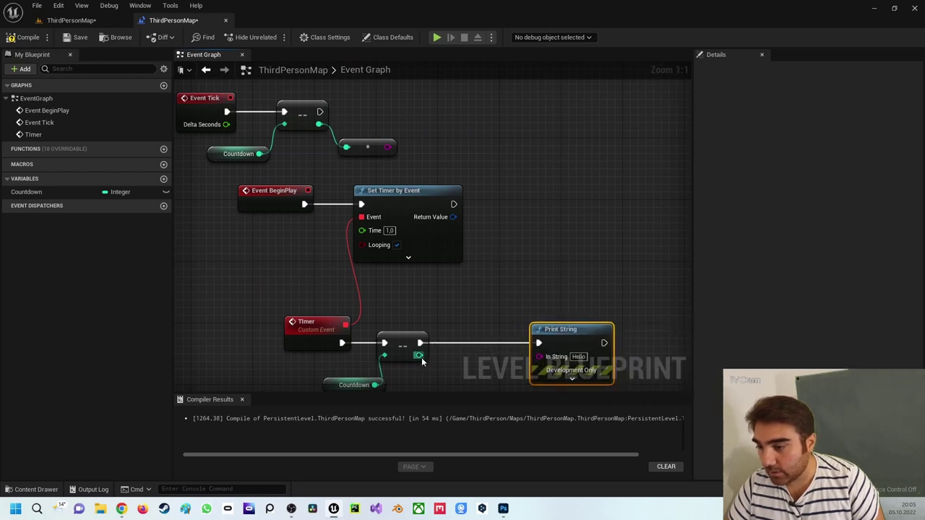
left_click_drag(419, 355, 539, 357)
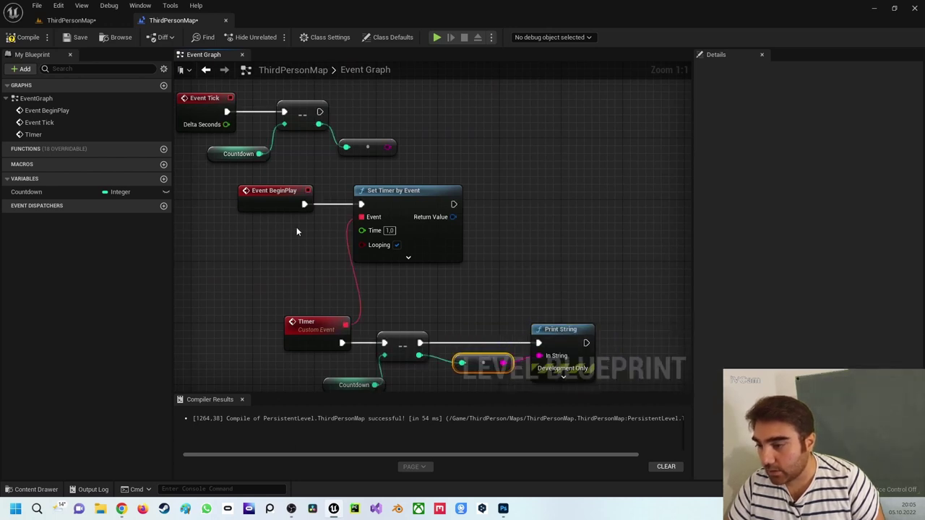
right_click_drag(239, 250, 282, 204)
Compile the level blueprint, save ThirdPersonMap, and play the level.
left_click(22, 37)
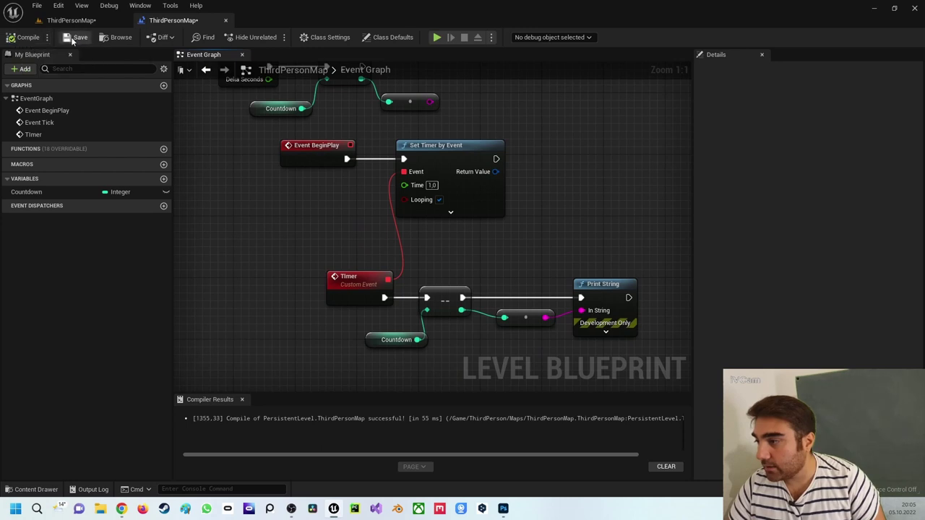
left_click(73, 39)
left_click(436, 37)
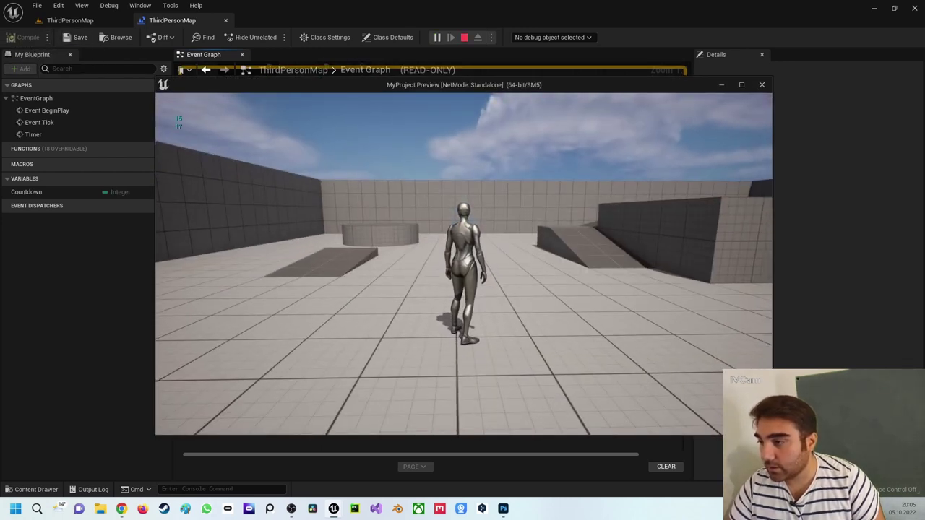
Expand Set Timer by Event's advanced pins to show Initial Start Delay, then recompile and replay.
key("Escape")
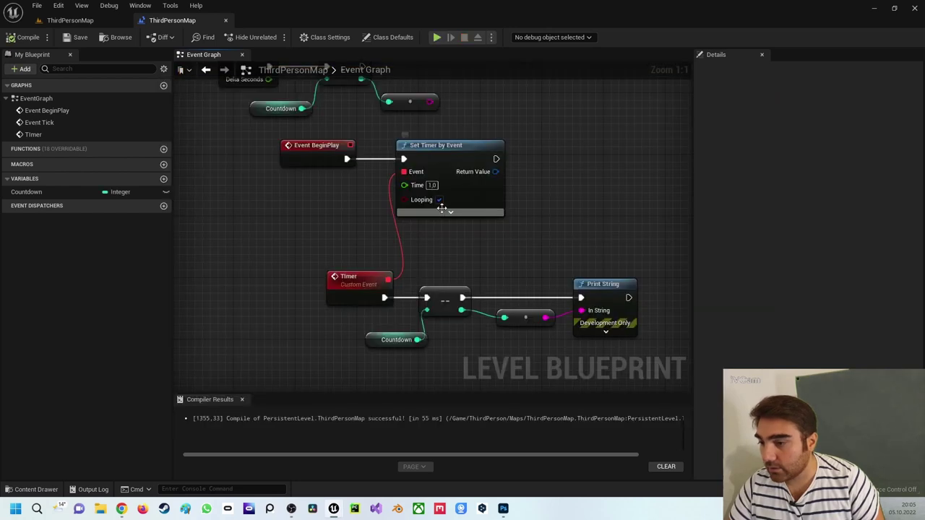
right_click_drag(438, 230, 460, 242)
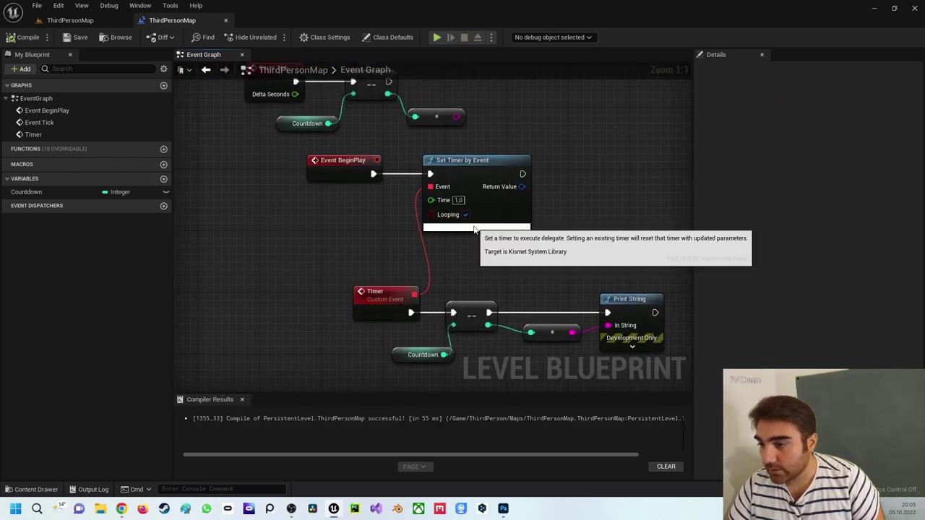
left_click(477, 227)
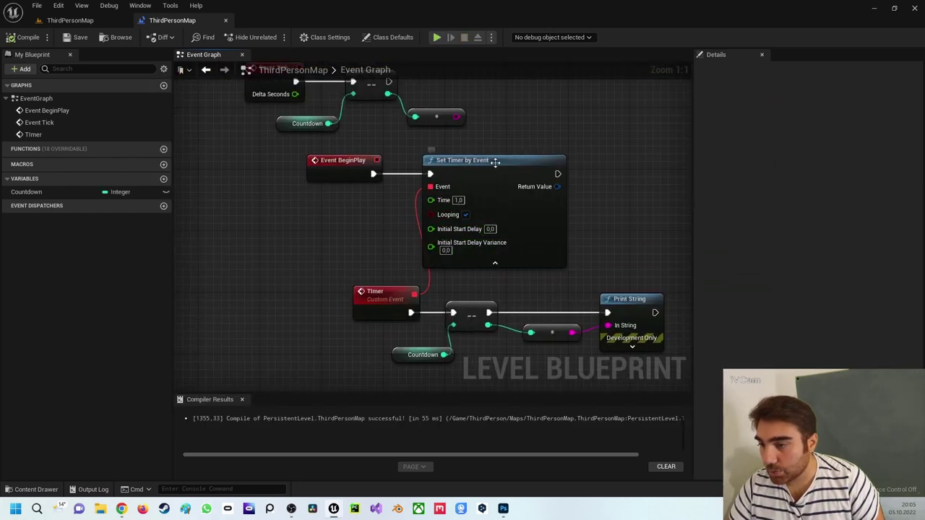
left_click_drag(499, 185, 522, 184)
left_click(22, 38)
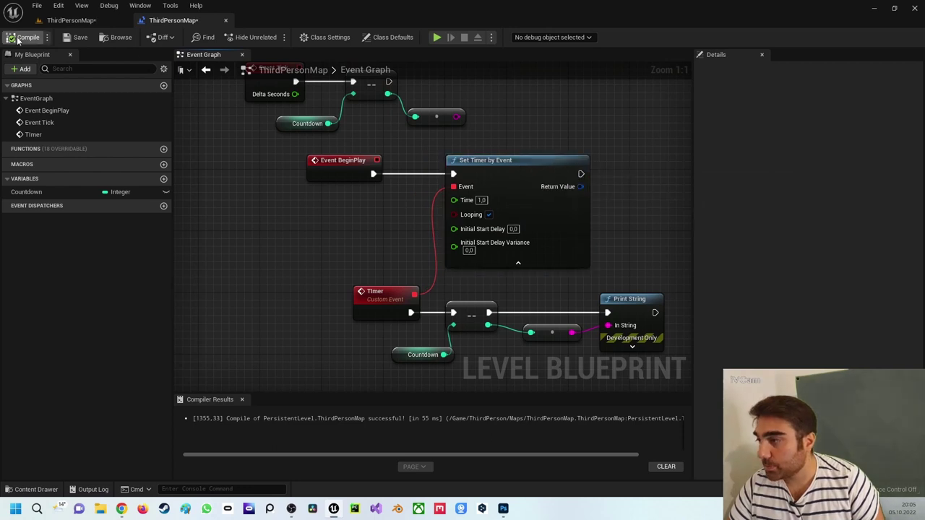
left_click(437, 38)
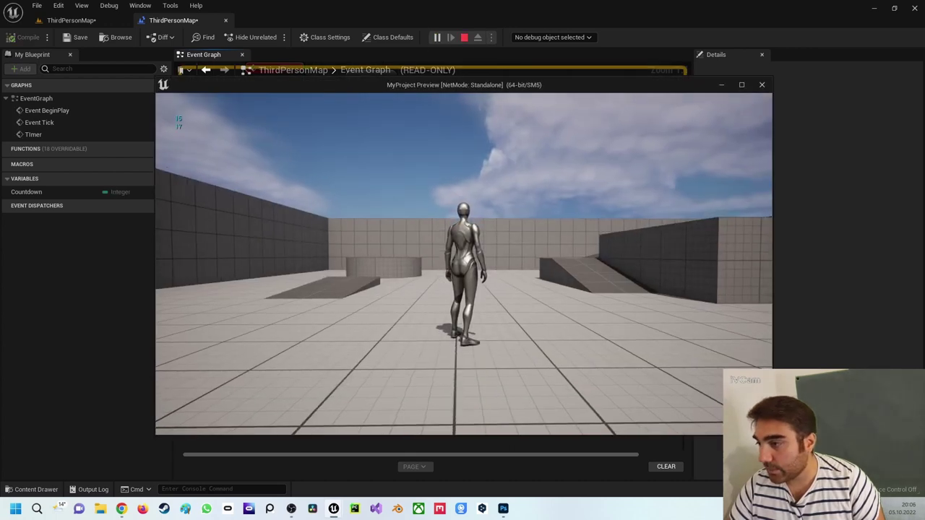
Stop the preview and delete the Event Tick node group.
key("Escape")
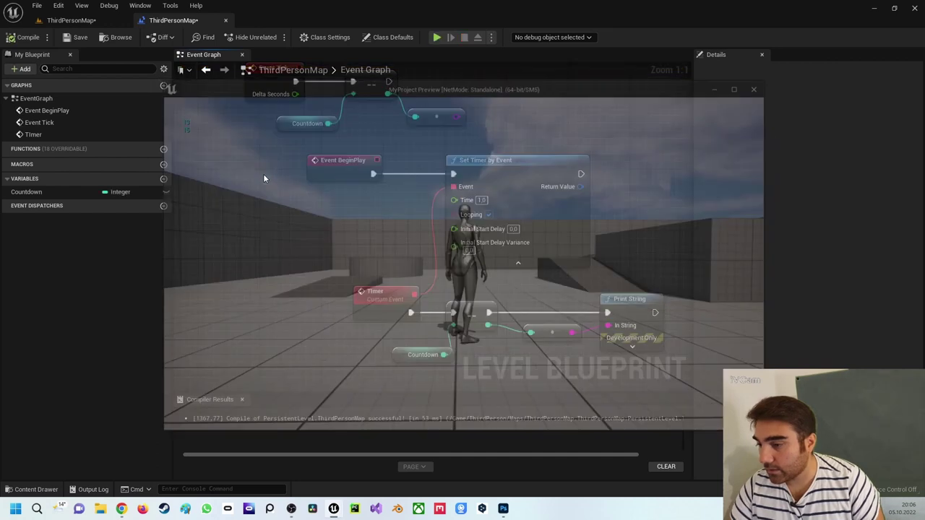
right_click_drag(346, 210, 316, 271)
left_click_drag(210, 112, 407, 201)
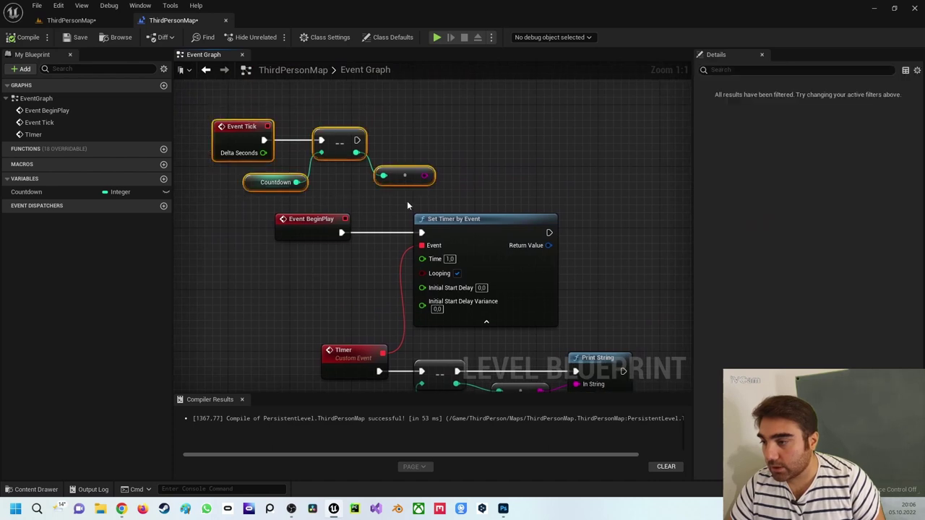
key("Delete")
Uncheck Start with Tick Enabled in Class Defaults, then recompile and play the level.
left_click(389, 37)
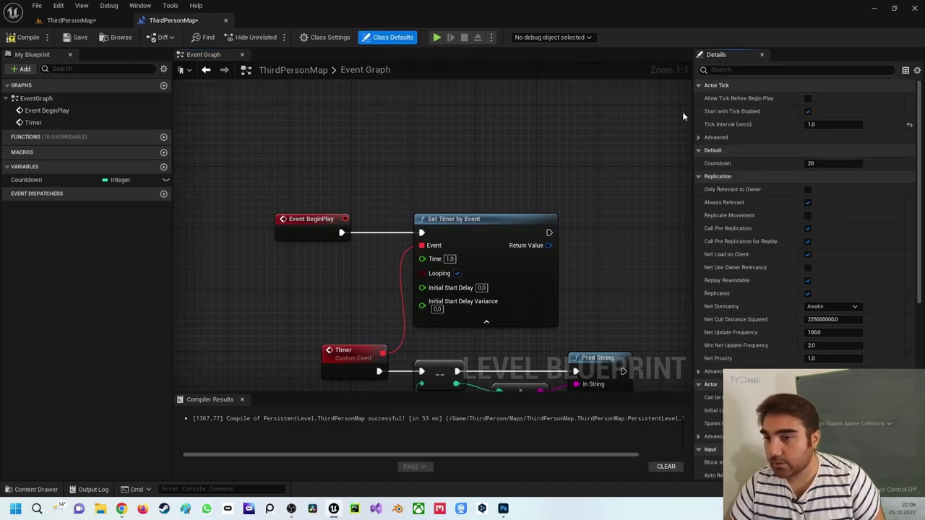
left_click(808, 112)
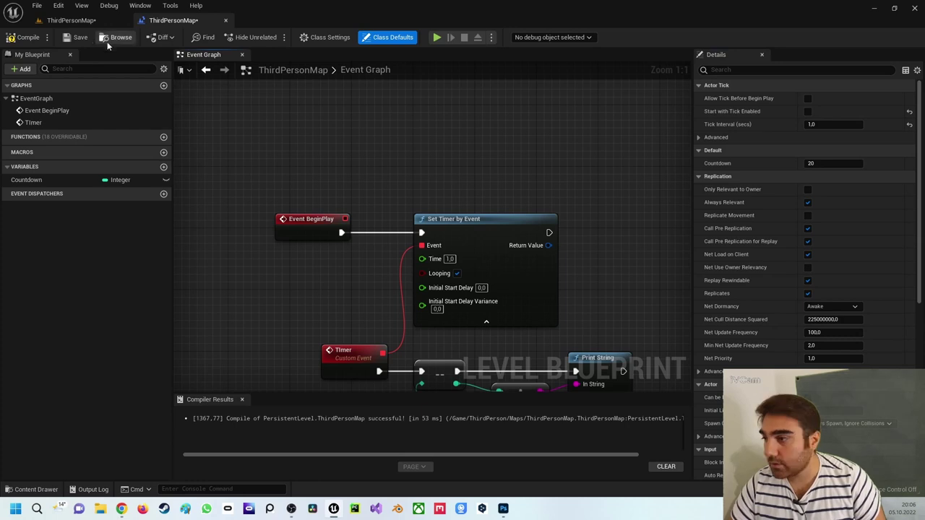
left_click(29, 37)
left_click(437, 37)
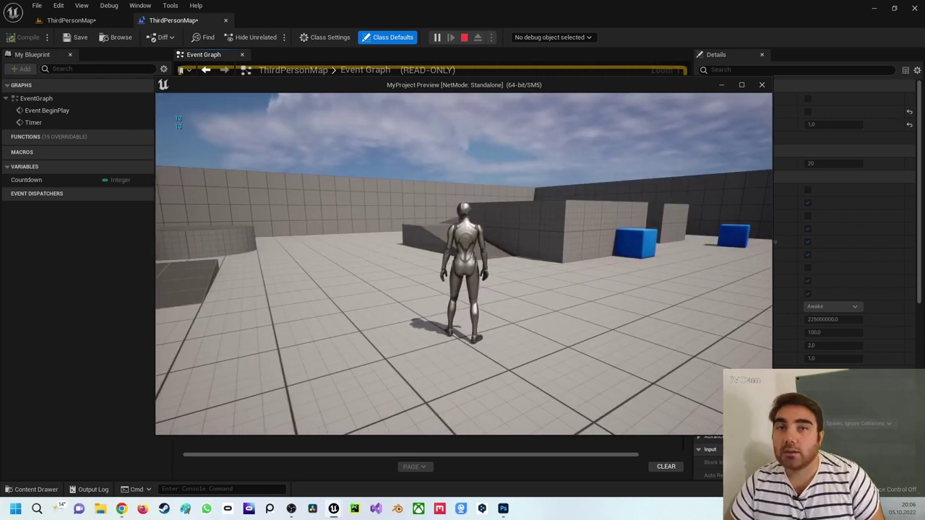
key("Escape")
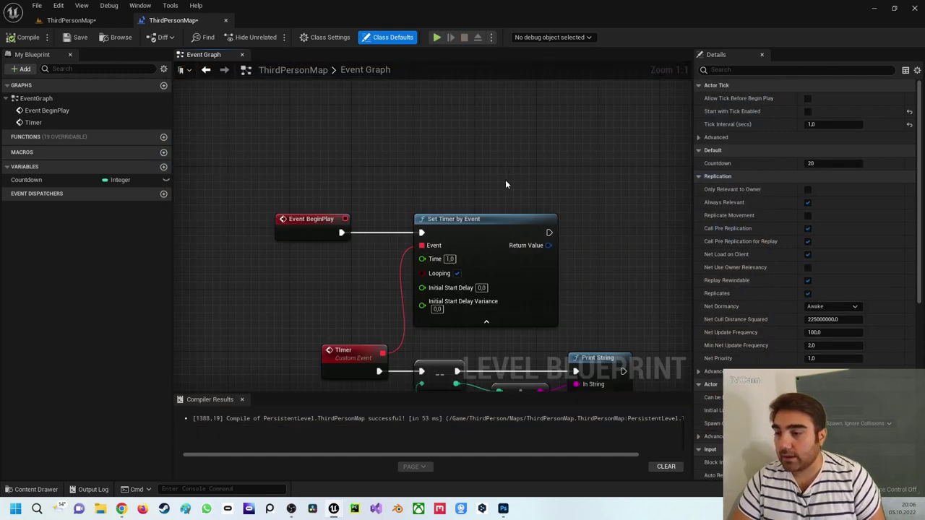
left_click(460, 197)
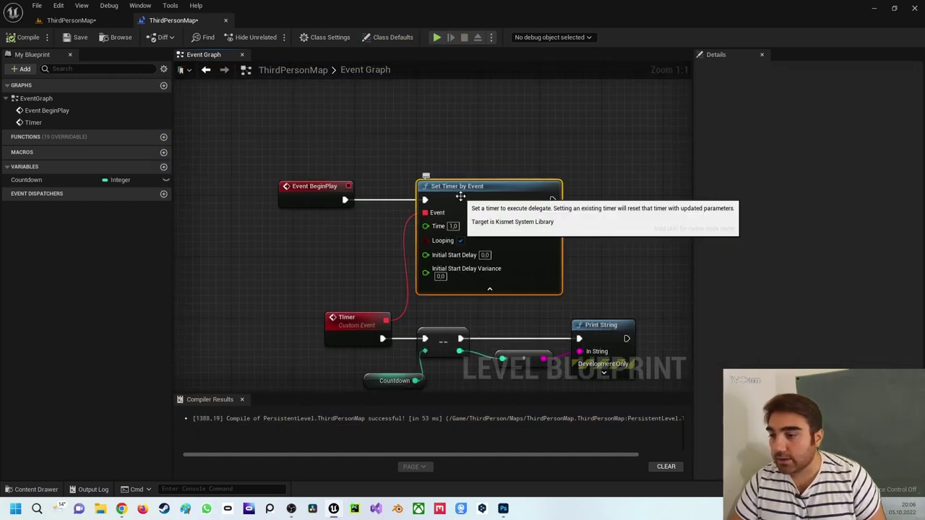
left_click(373, 138)
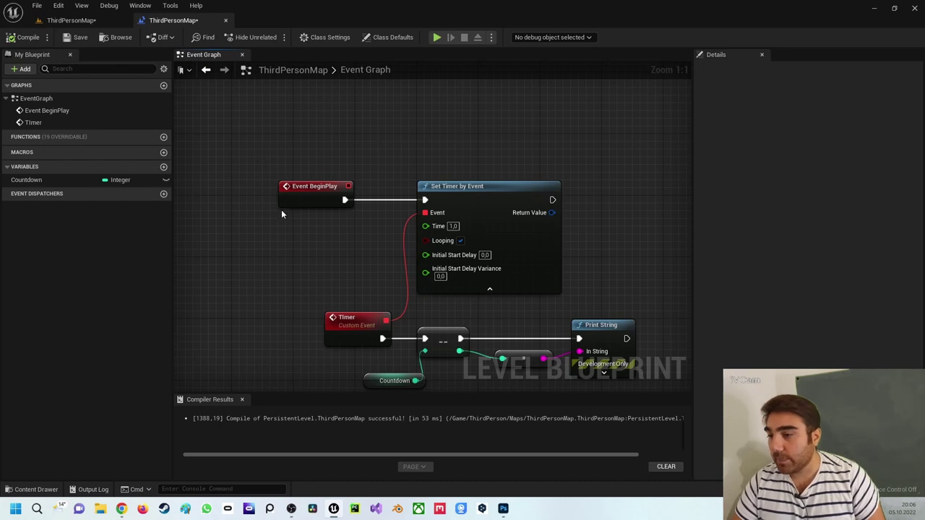
right_click_drag(281, 209, 301, 271)
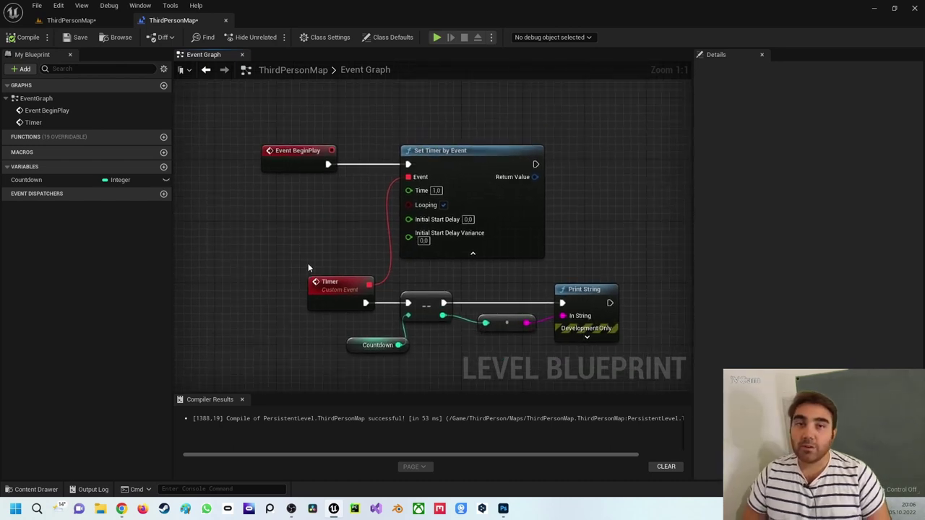